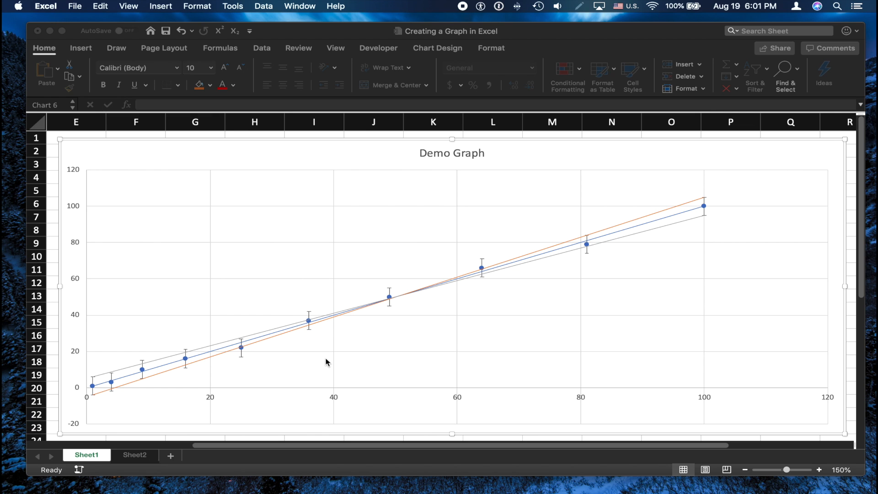
Switch to Sheet2 and enter the column headers X in cell A1 and Y in cell B1
click(141, 457)
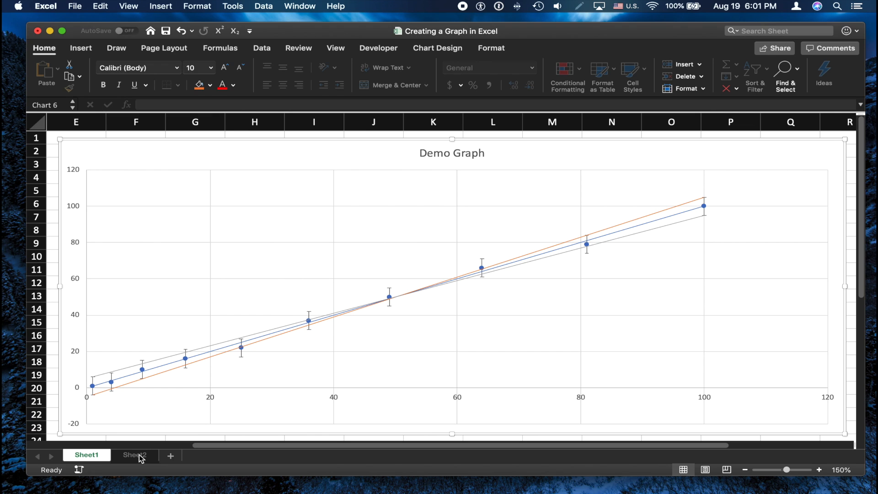
click(141, 456)
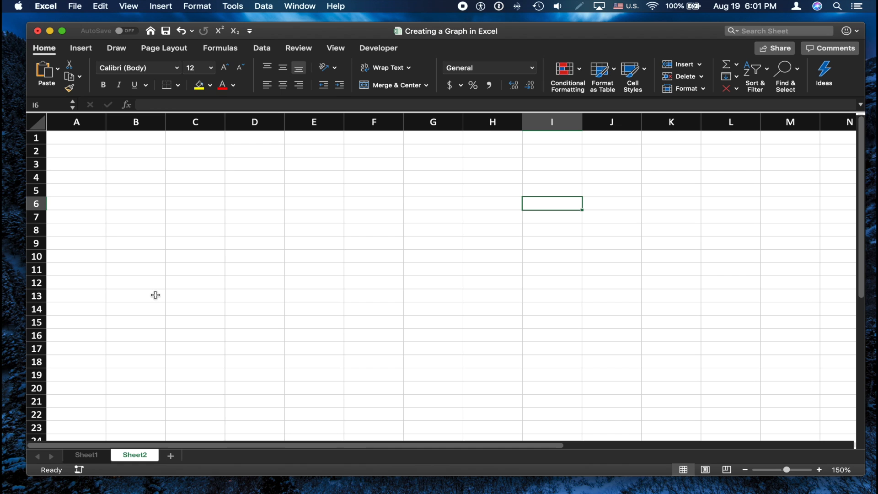
click(76, 138)
text(X)
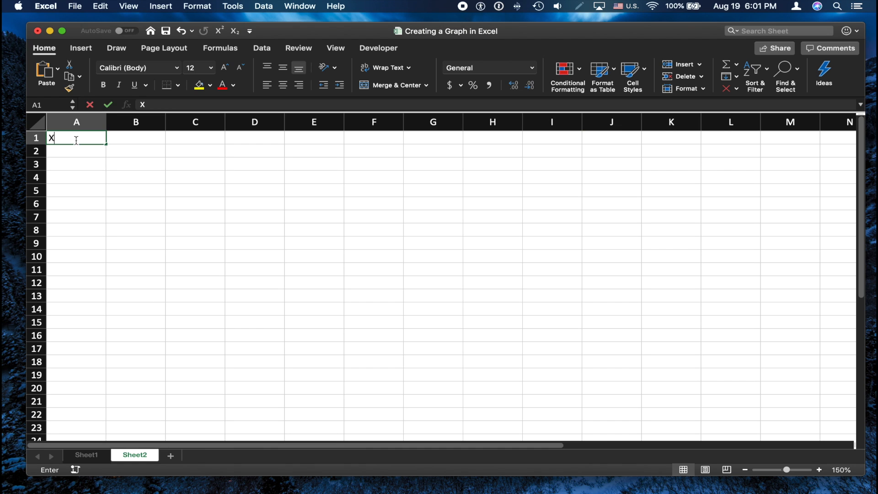
key(Tab)
text(Y)
key(Tab)
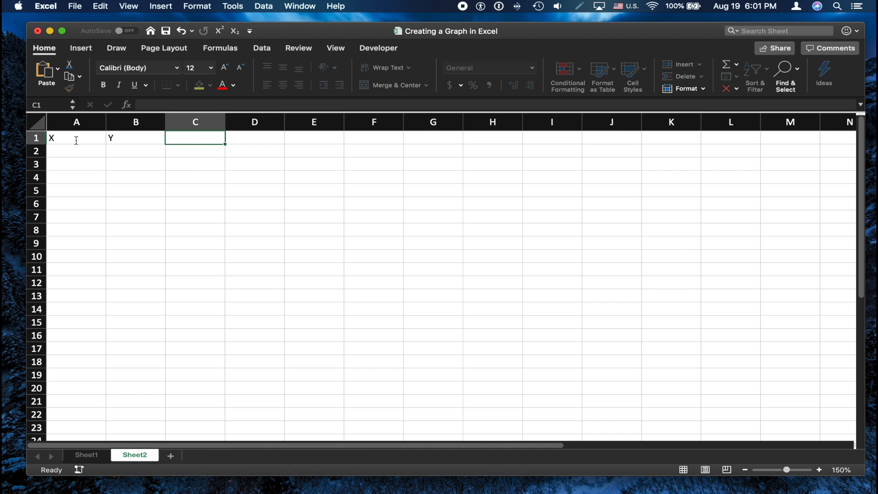
Enter the X values 1 through 10 in cells A2 to A11
click(79, 155)
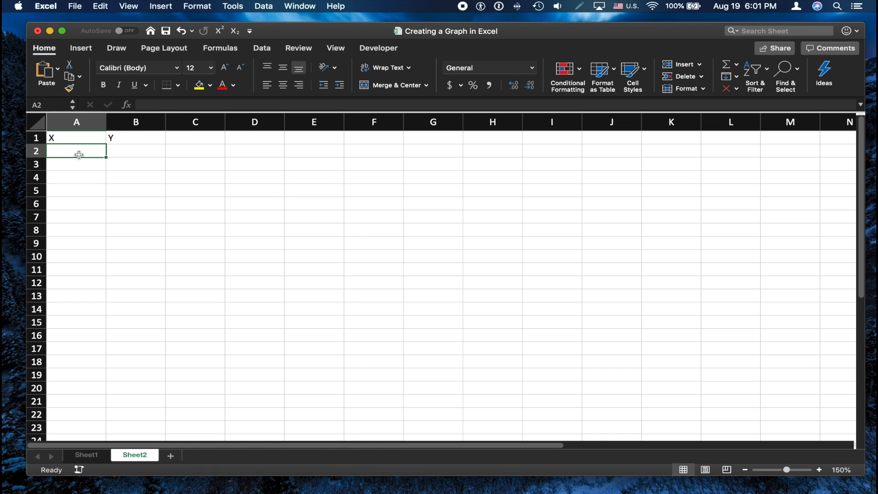
text(1 2 3 4 5)
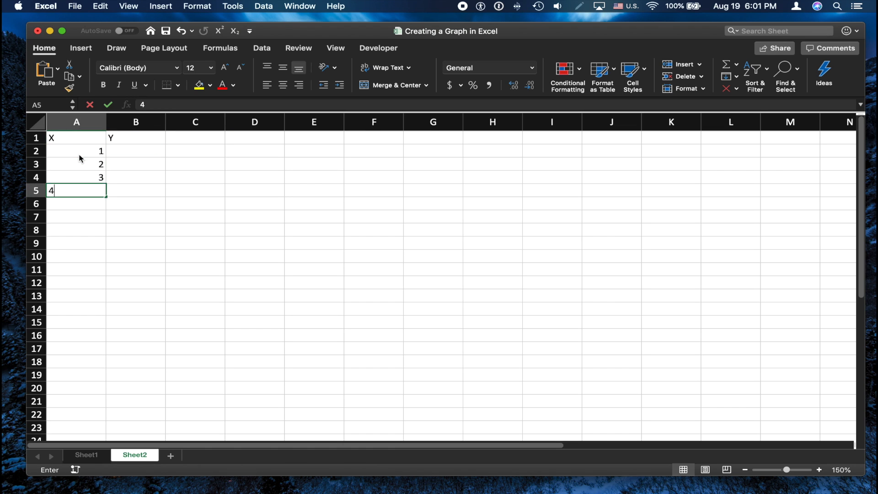
text( 6 7 8 9 )
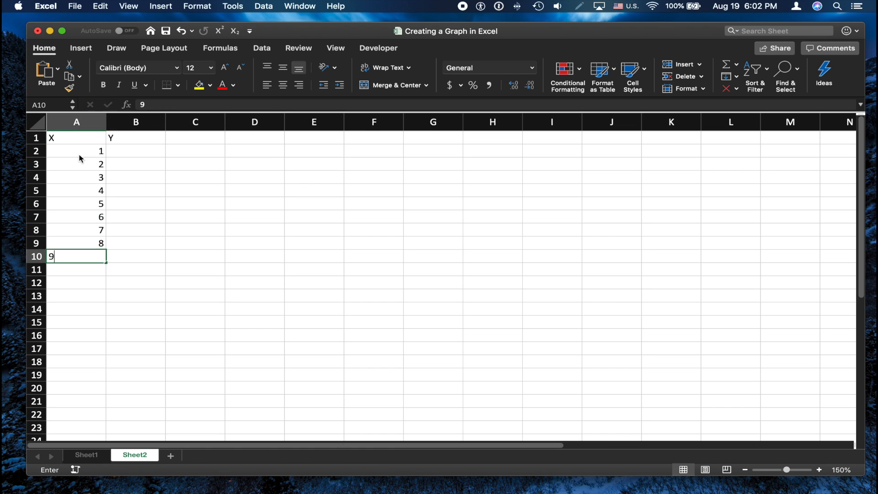
text(10)
key(Tab)
Enter the Y values 1, 4, 9, 16, 25, 36, 49, 64, 81 and 100 in cells B2 to B11
key(Up)
key(Up)
key(Up)
key(Up)
key(Up)
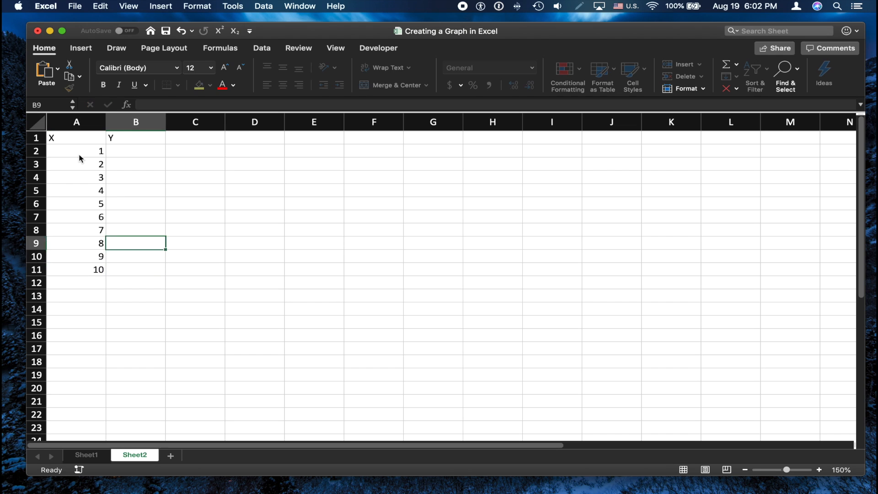
key(Up)
key(Up)
key(Up)
key(Up)
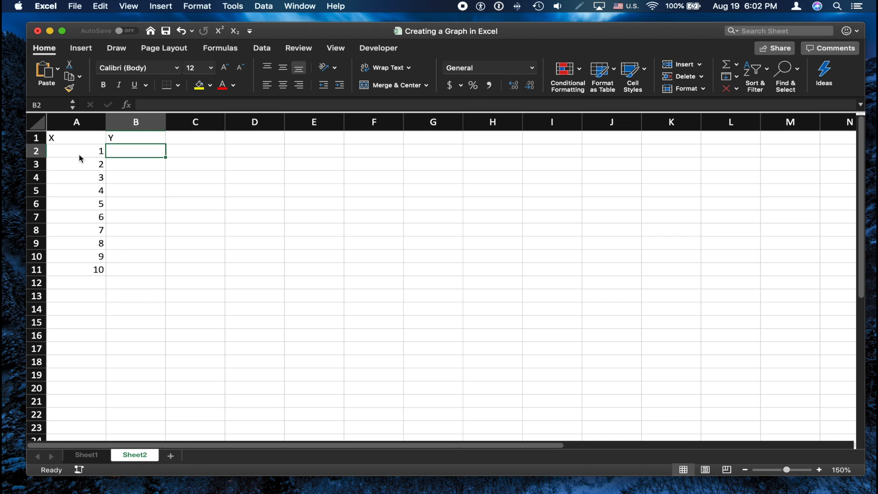
text(1)
key(Return)
text(4)
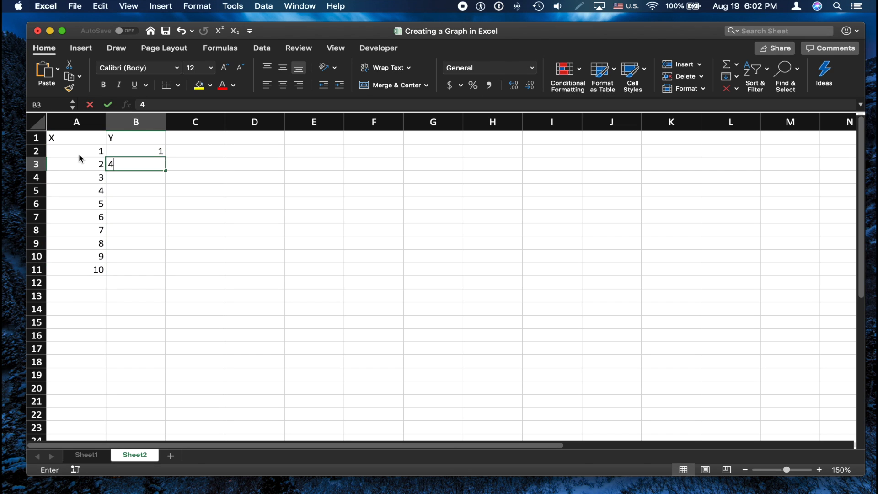
key(Return)
text(9)
key(Return)
text(16)
key(Return)
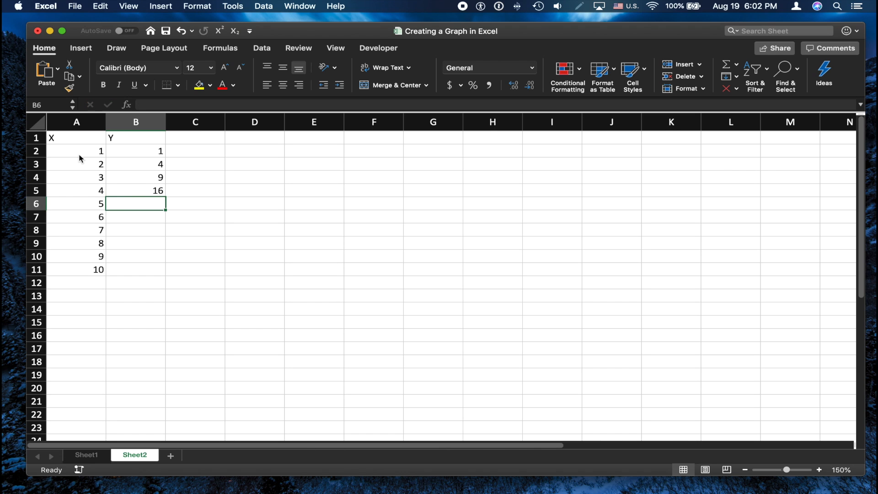
text(25)
key(Return)
text(36)
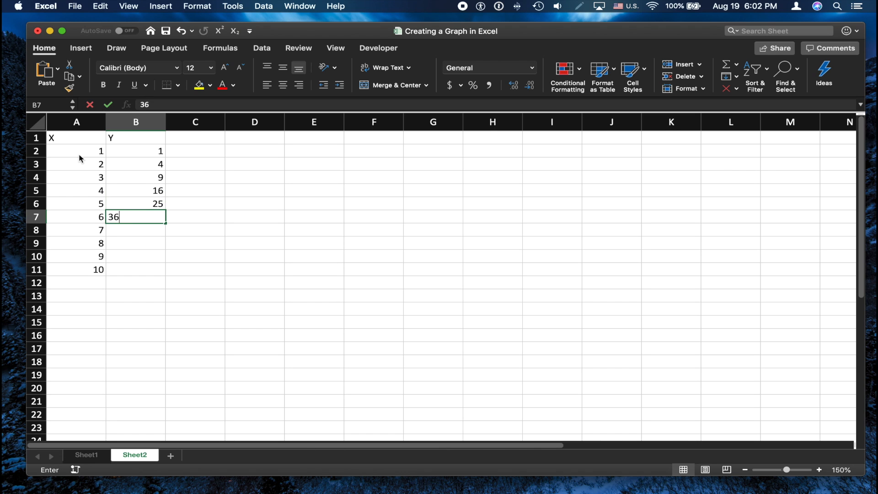
key(Return)
text(49)
key(Return)
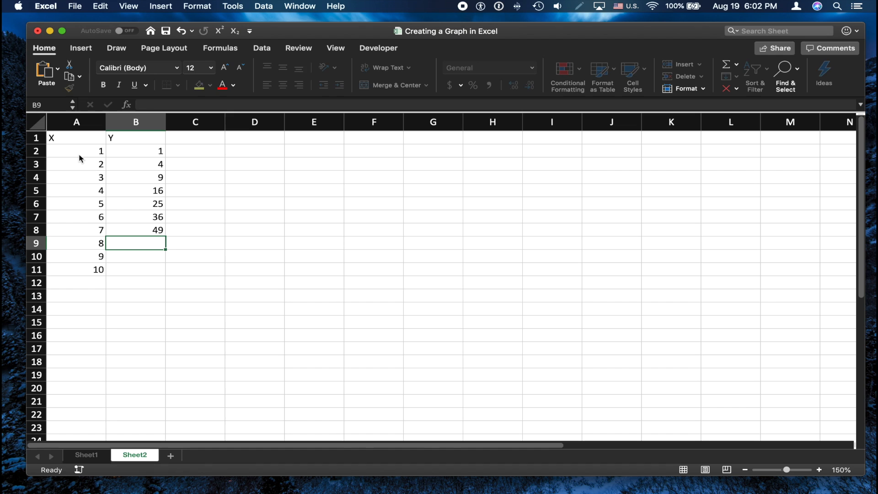
text(64)
key(Return)
text(81)
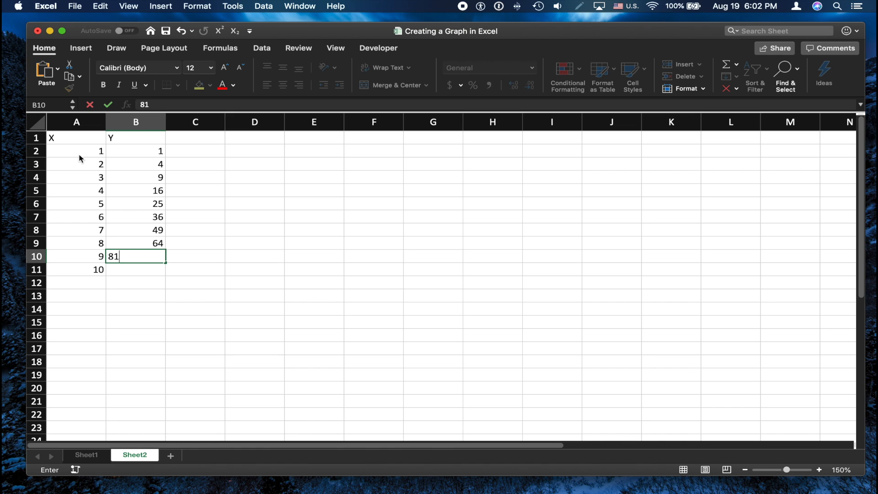
key(Return)
text(100)
key(Return)
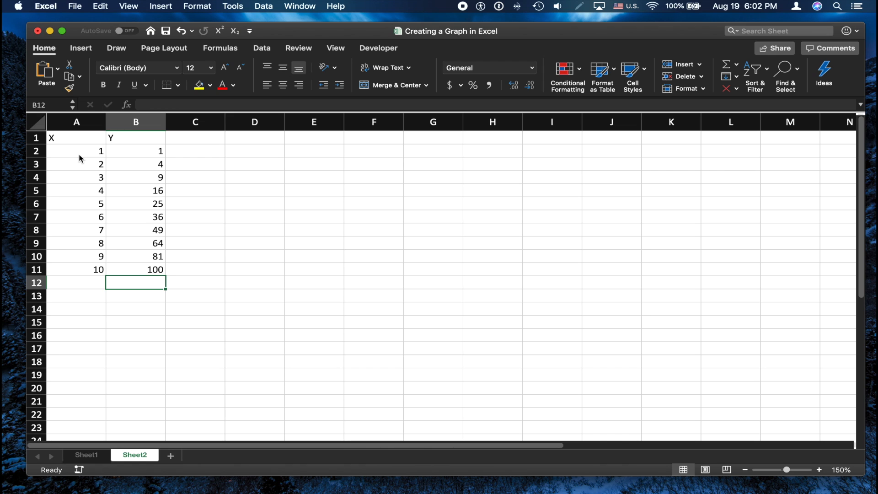
Insert a markers-only scatter chart from the data in cells A2 to B11
drag(80, 155, 122, 269)
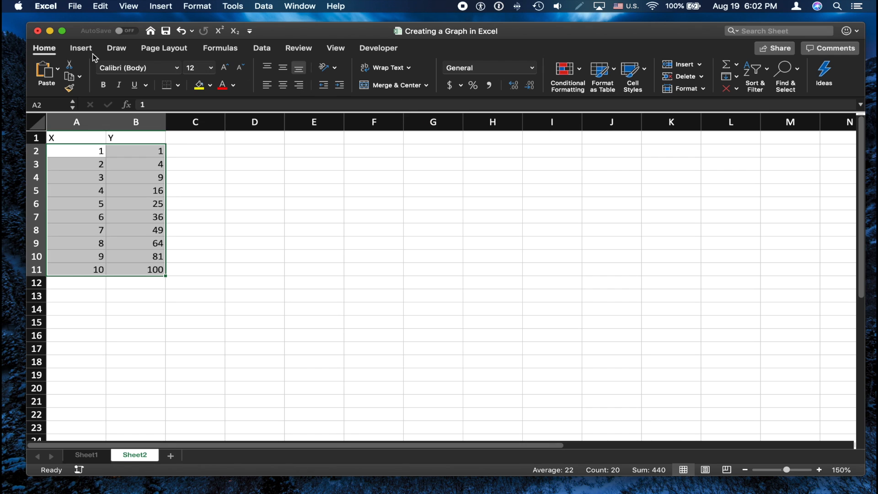
click(81, 49)
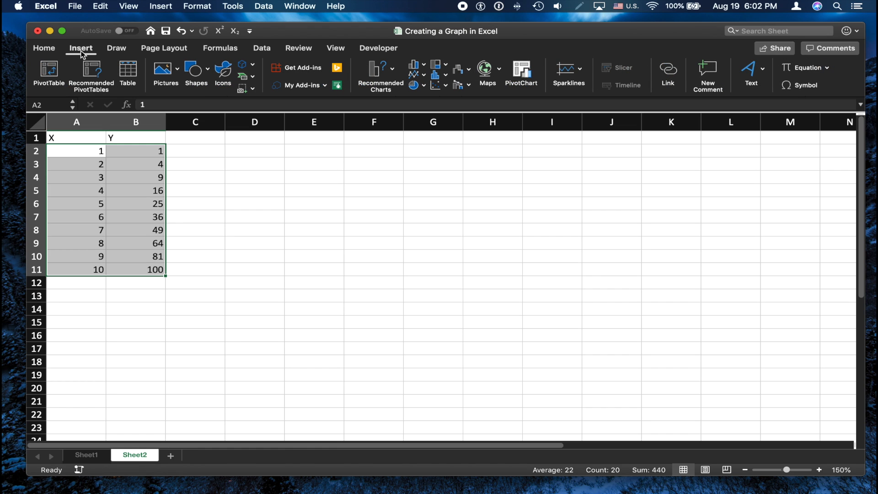
click(437, 85)
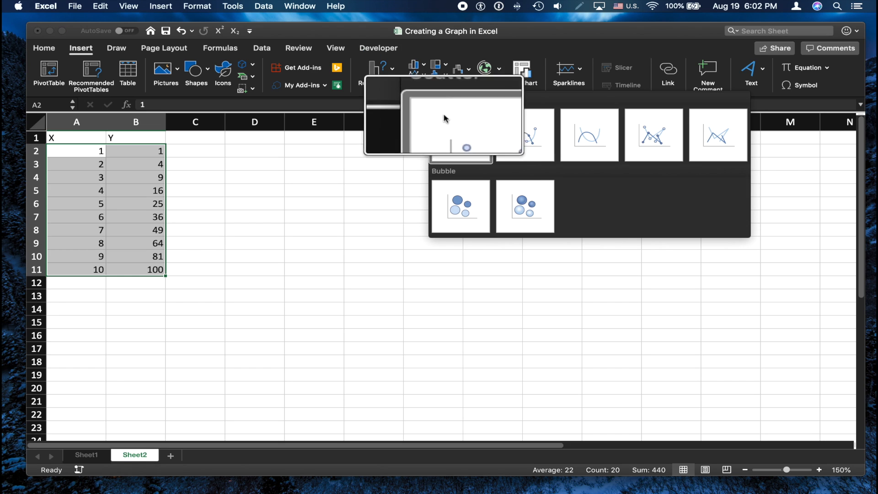
click(458, 137)
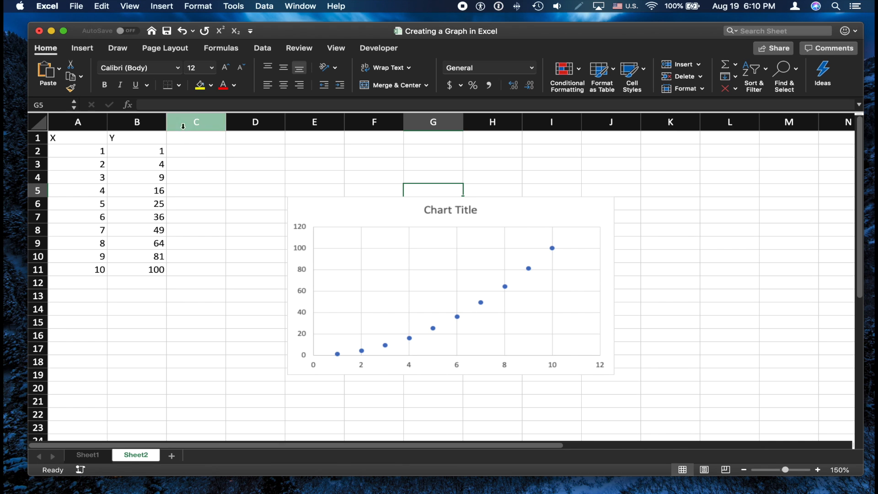
Enter the formula =(A2)^2 in cell C2 to square the first X value
click(200, 153)
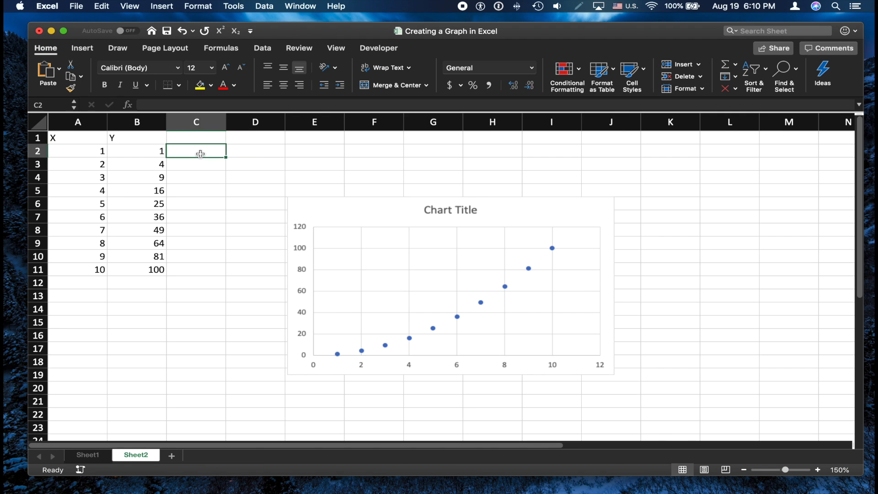
click(160, 105)
text(=()
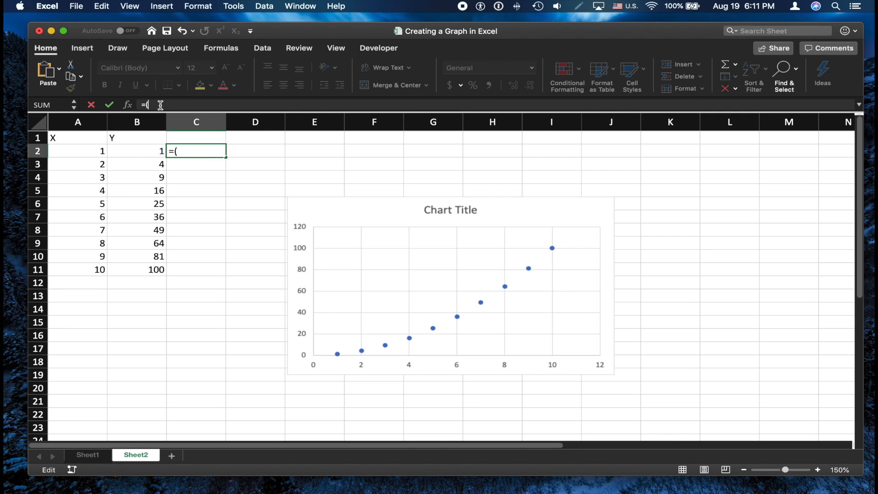
click(100, 150)
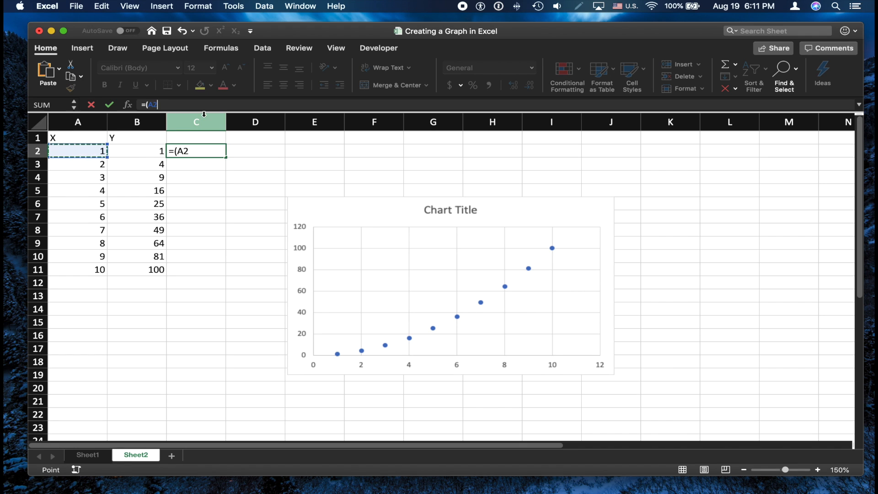
text()^2)
key(Return)
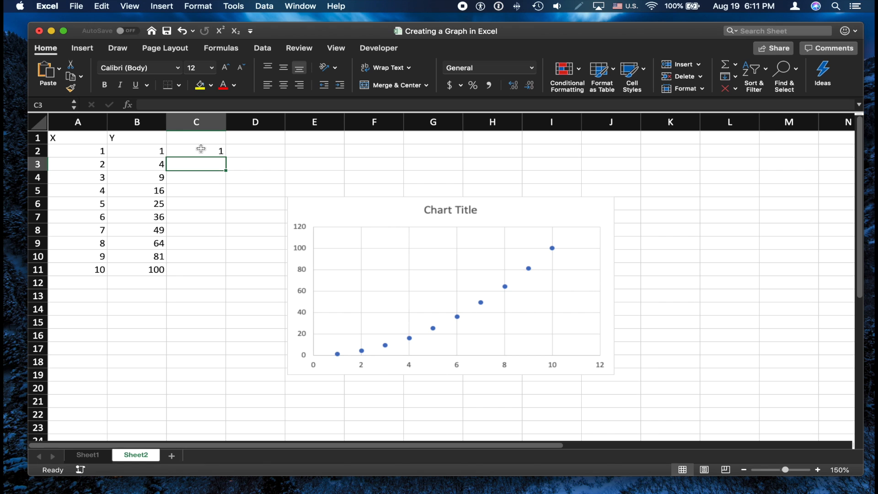
Fill the squaring formula from cell C2 down through cell C11
click(201, 148)
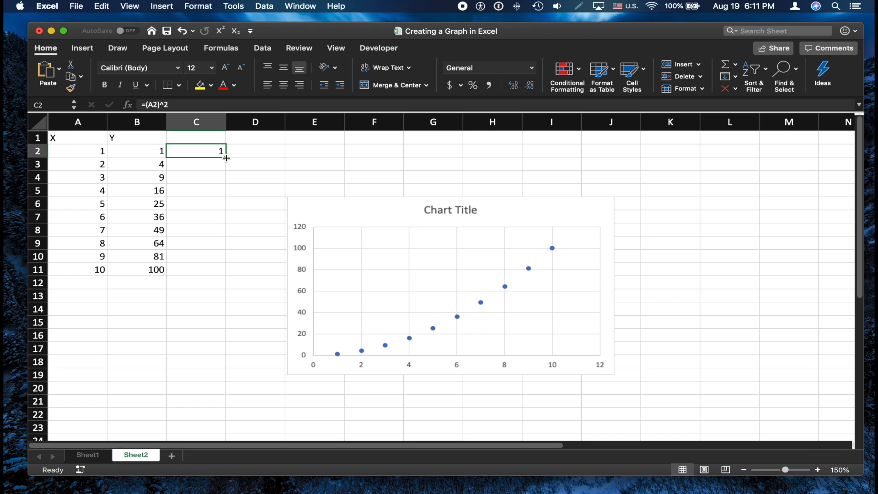
drag(227, 158, 216, 270)
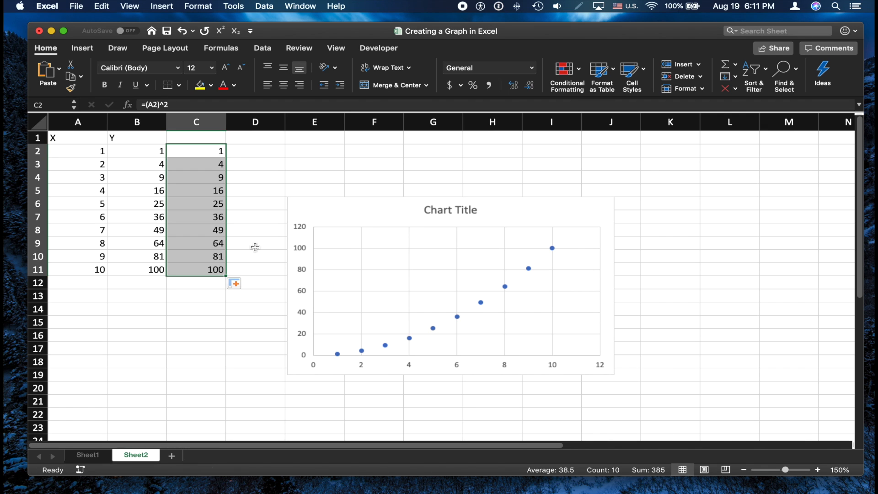
click(285, 151)
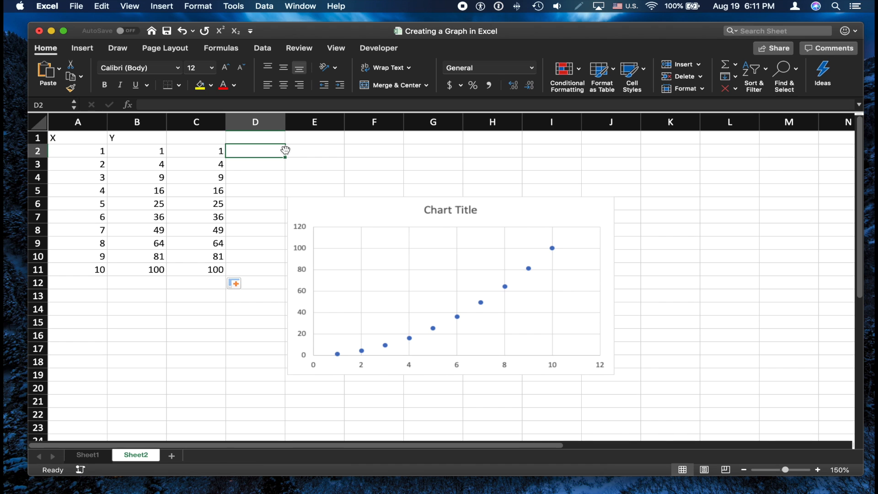
Enter the header X^2 in cell C1 for the column of squared values
click(193, 137)
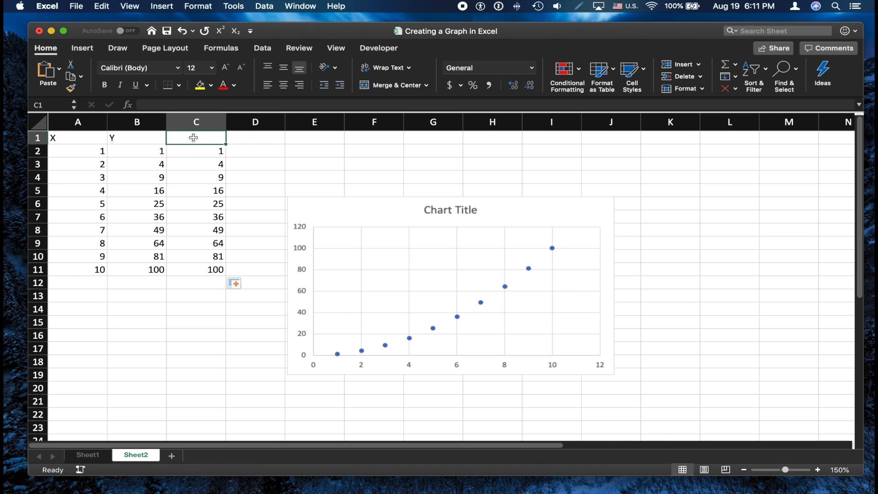
click(188, 105)
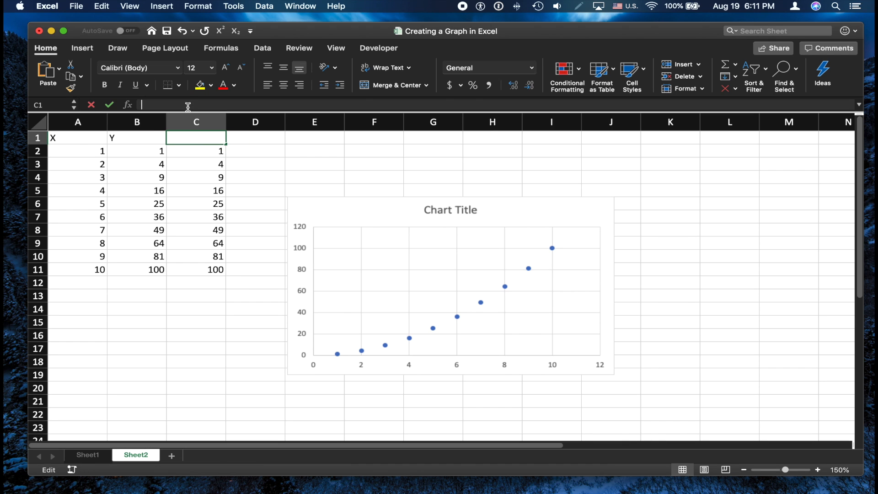
text(X^2)
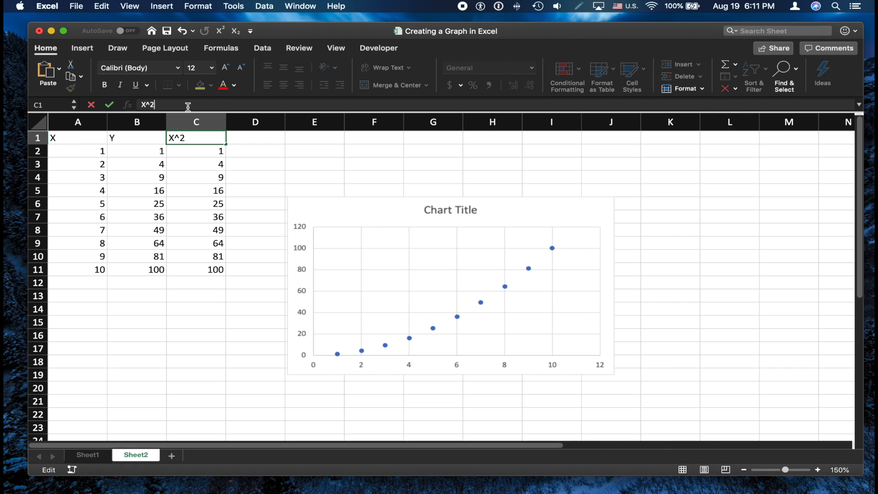
click(269, 163)
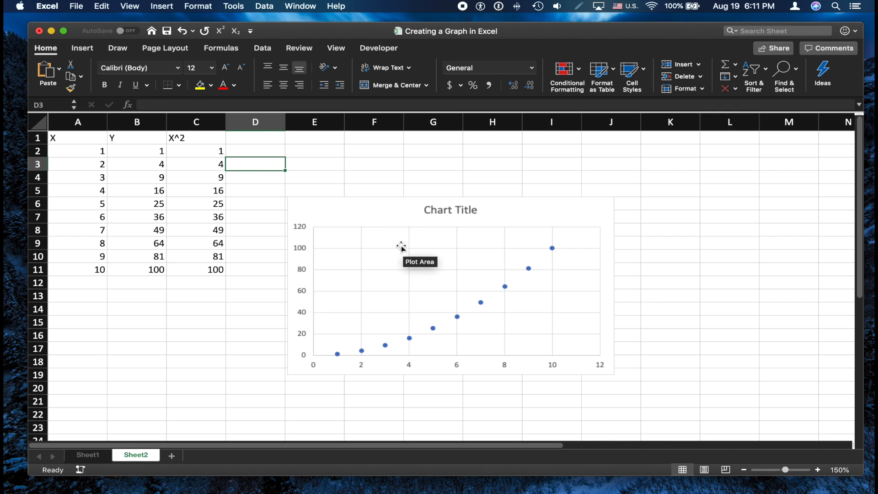
Change the scatter chart's data source so its X values come from the X^2 column, cells C2 to C11
click(383, 213)
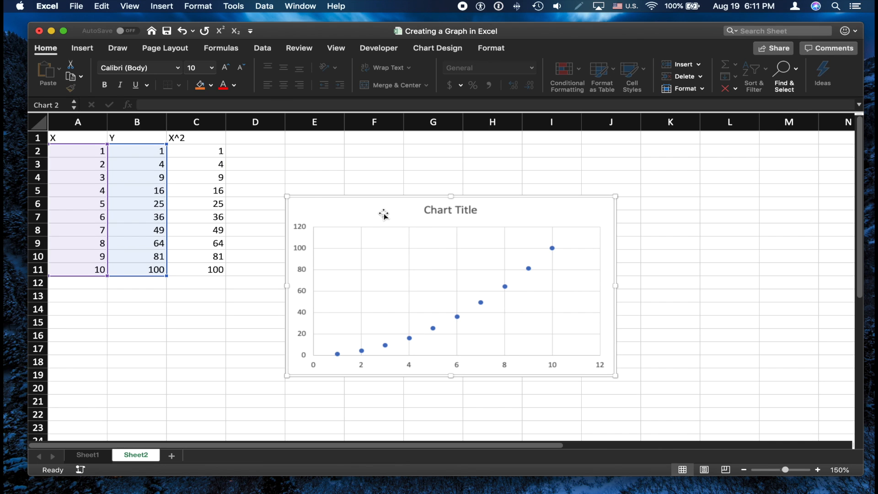
click(419, 52)
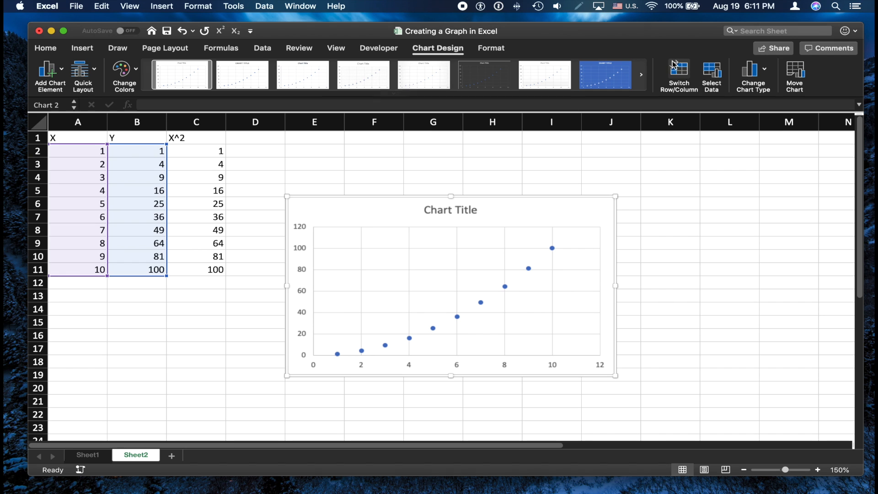
click(718, 72)
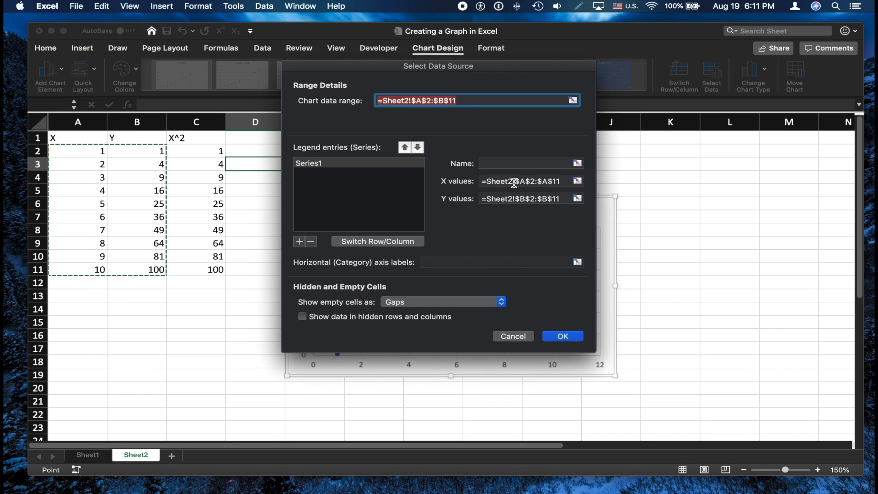
click(528, 181)
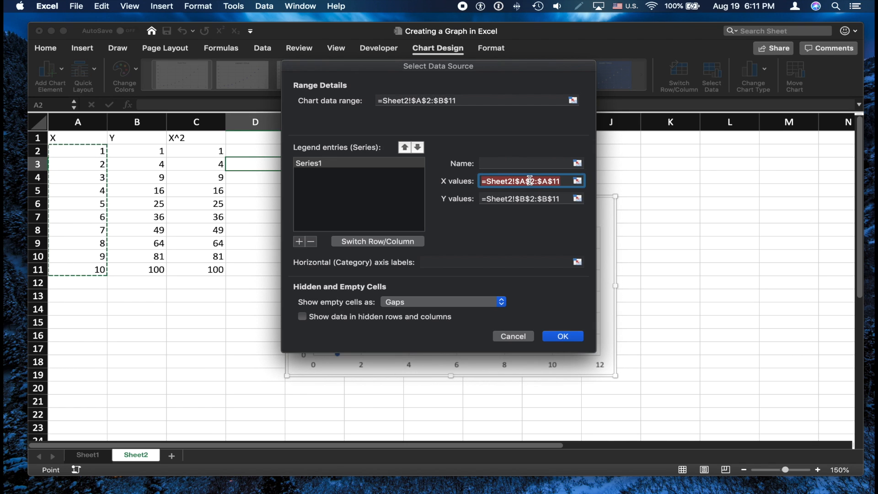
key(BackSpace)
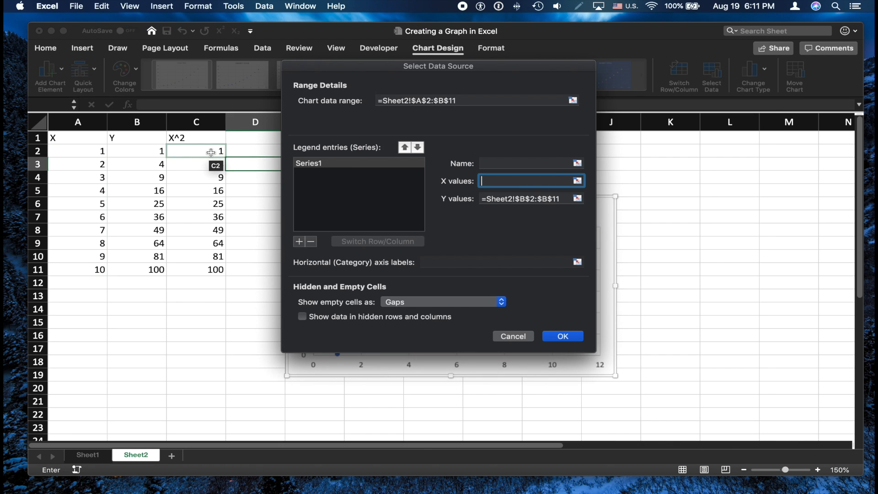
drag(211, 152, 208, 270)
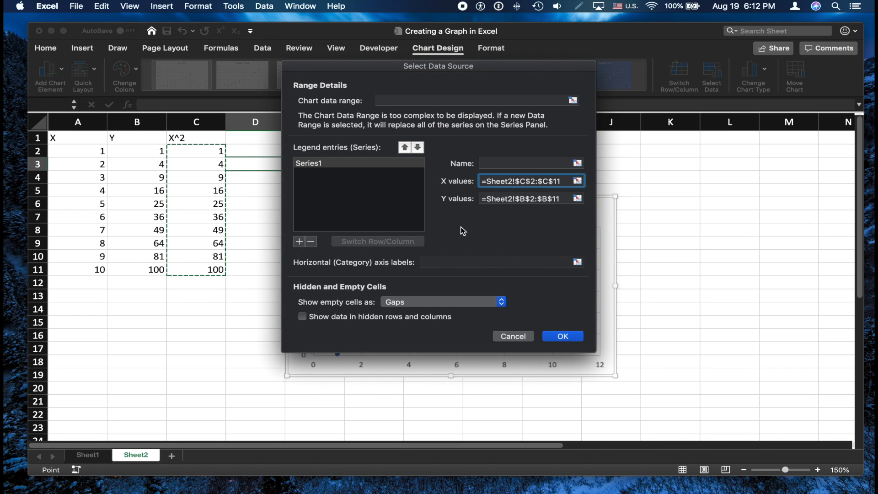
click(560, 336)
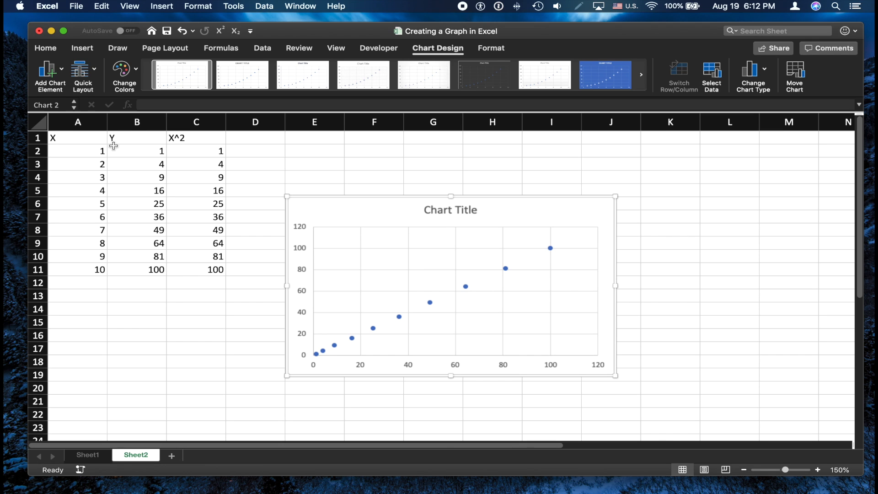
Add a linear trendline to the scatter chart
click(54, 71)
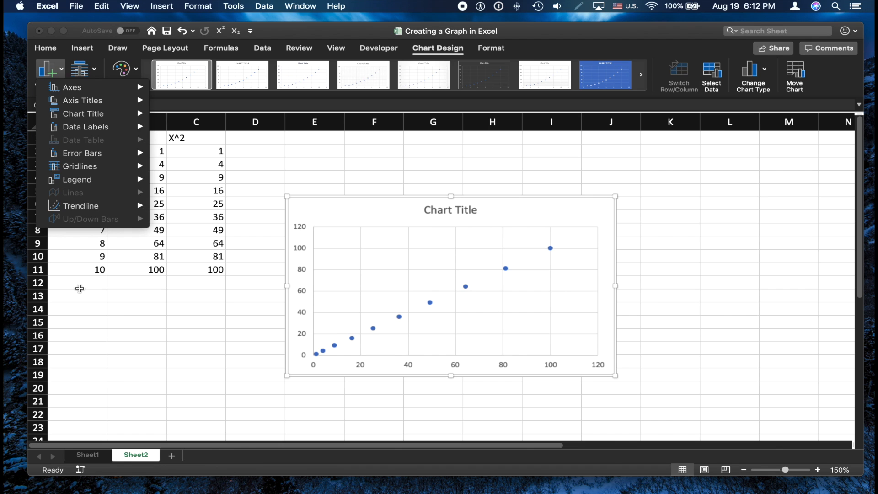
mouse_move(105, 211)
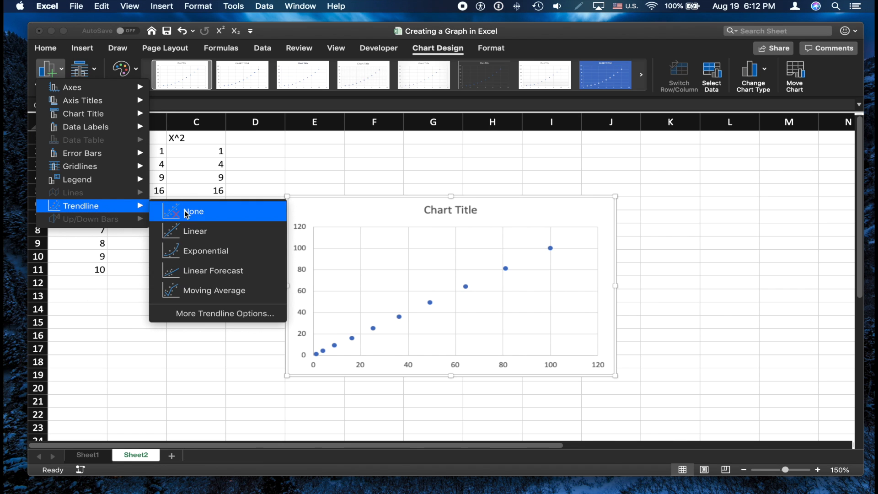
click(202, 233)
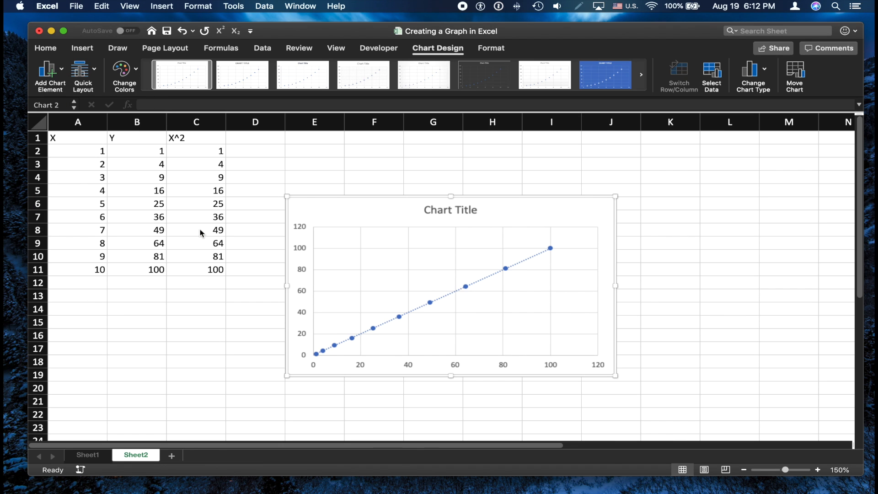
Restyle the trendline with the thin solid blue preset line after trying the orange one
click(451, 294)
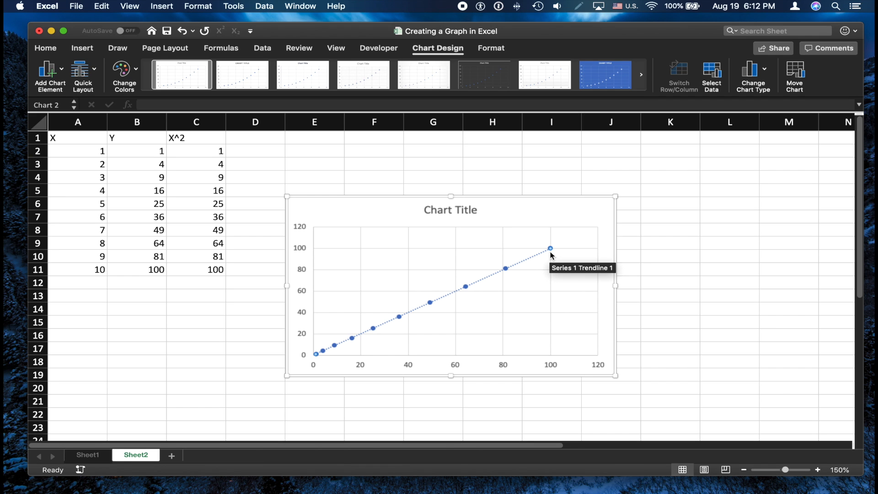
click(493, 53)
click(283, 77)
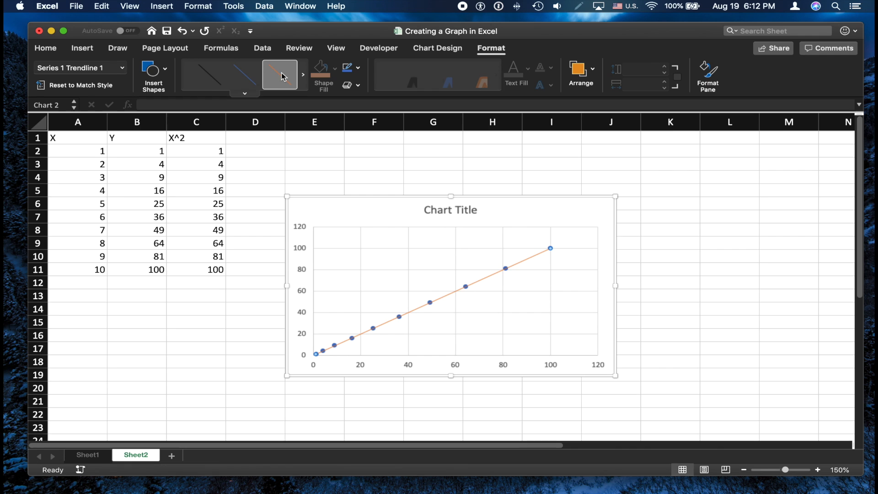
click(245, 75)
click(304, 74)
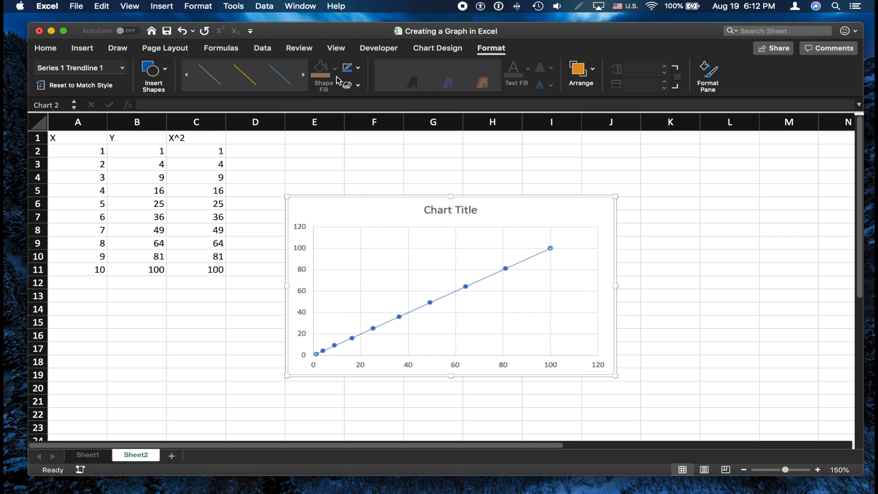
Display the trendline's equation on the chart and set the trendline's dash type to a dashed line
click(703, 73)
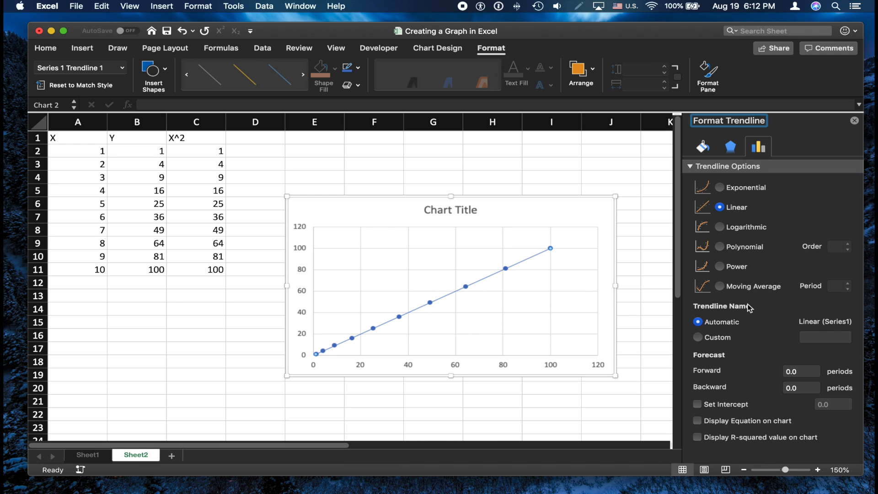
click(748, 422)
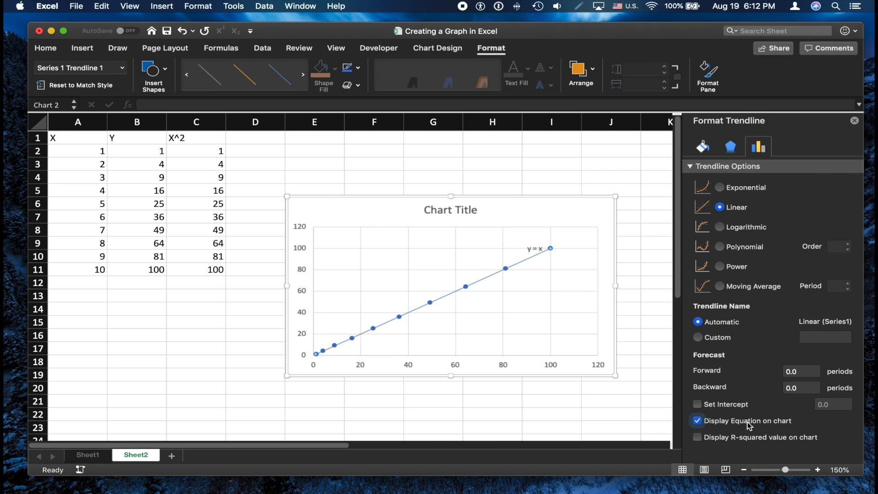
click(711, 148)
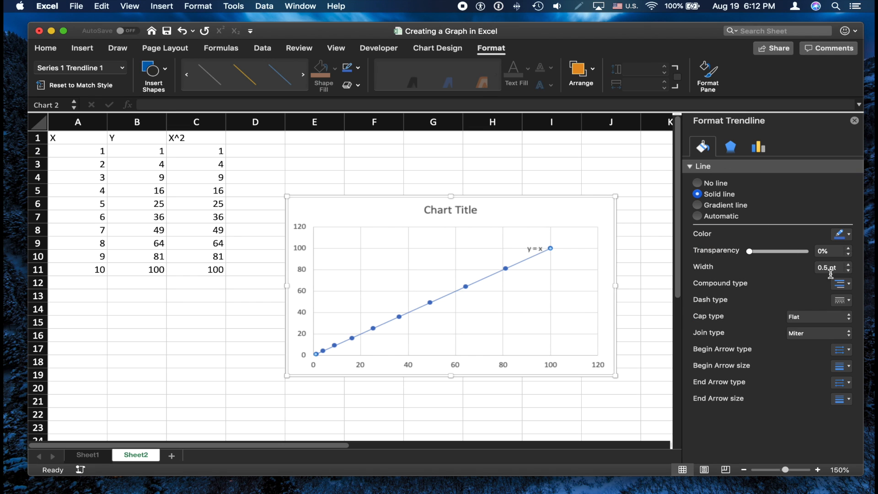
click(841, 301)
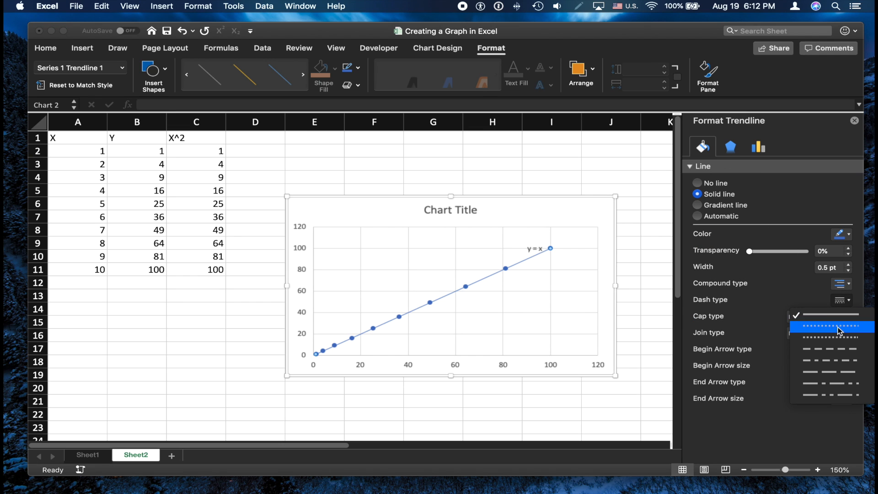
click(833, 345)
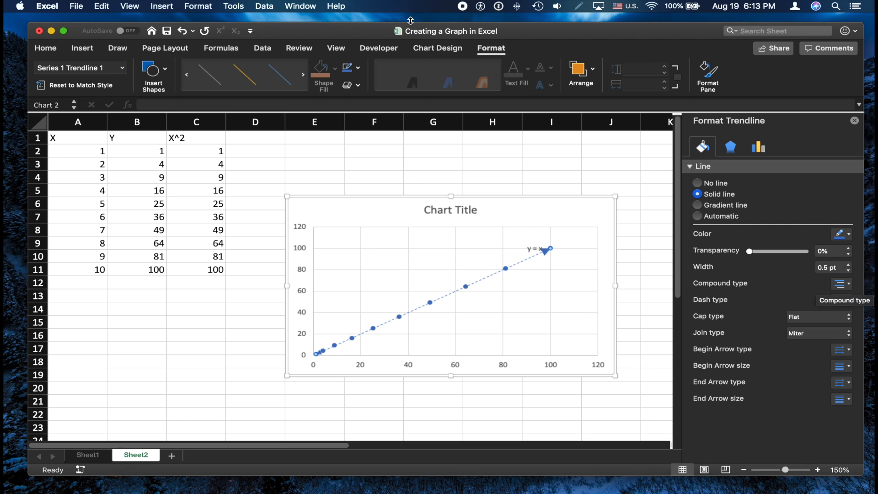
Add primary minor vertical gridlines to the chart
click(424, 49)
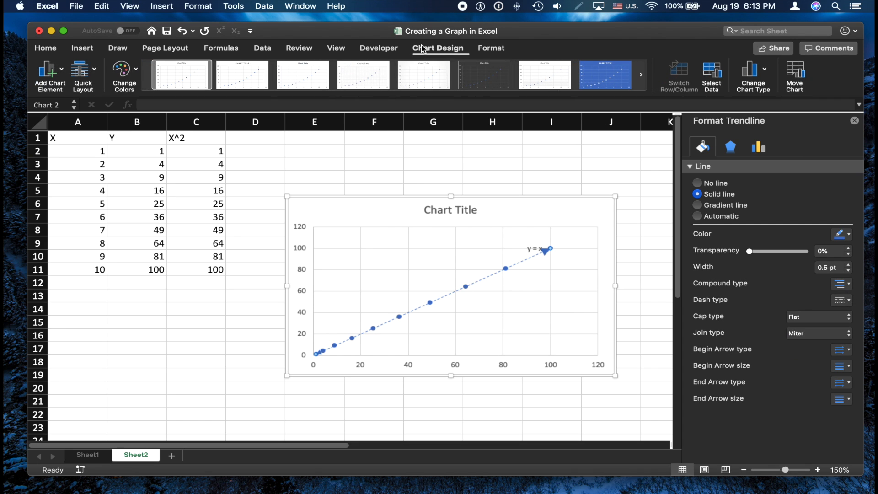
click(52, 77)
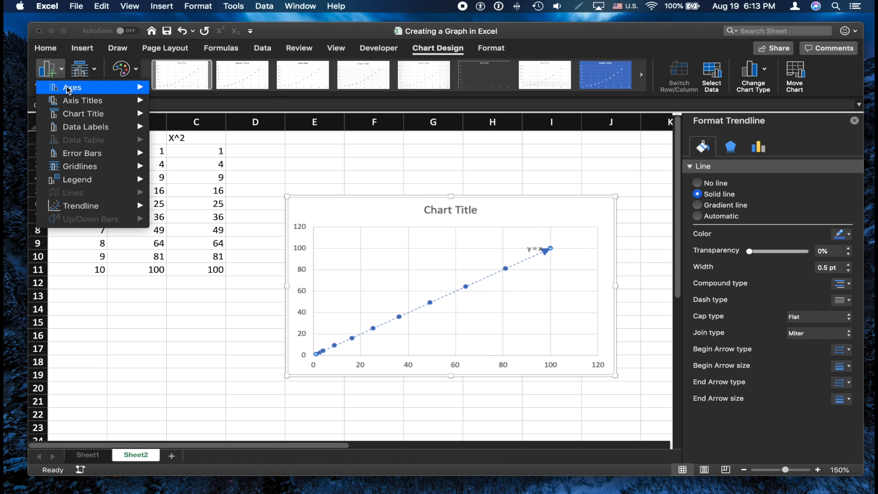
mouse_move(71, 106)
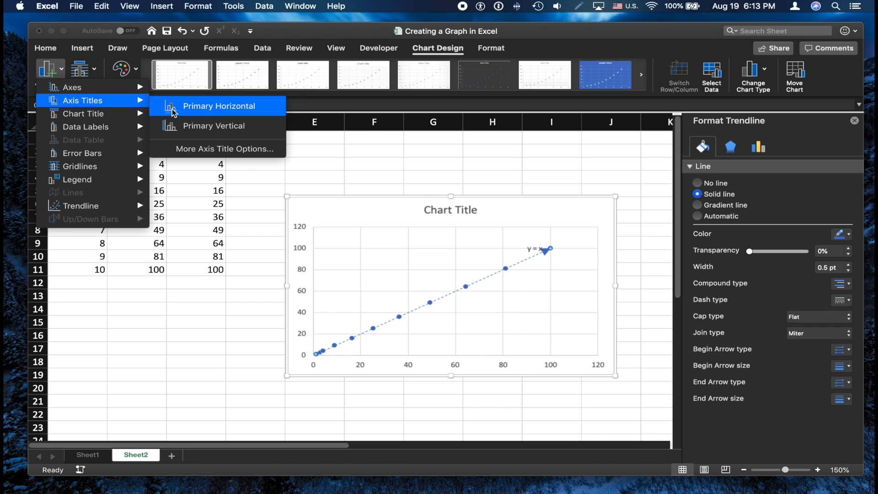
mouse_move(114, 114)
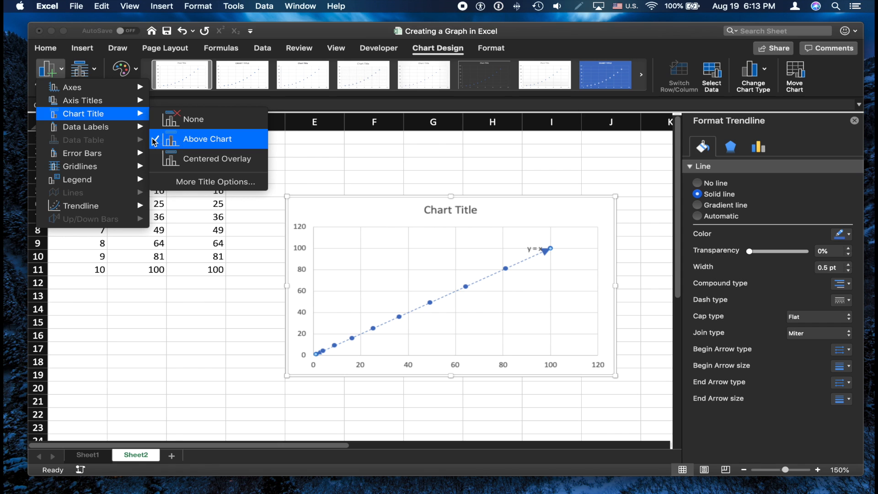
mouse_move(126, 129)
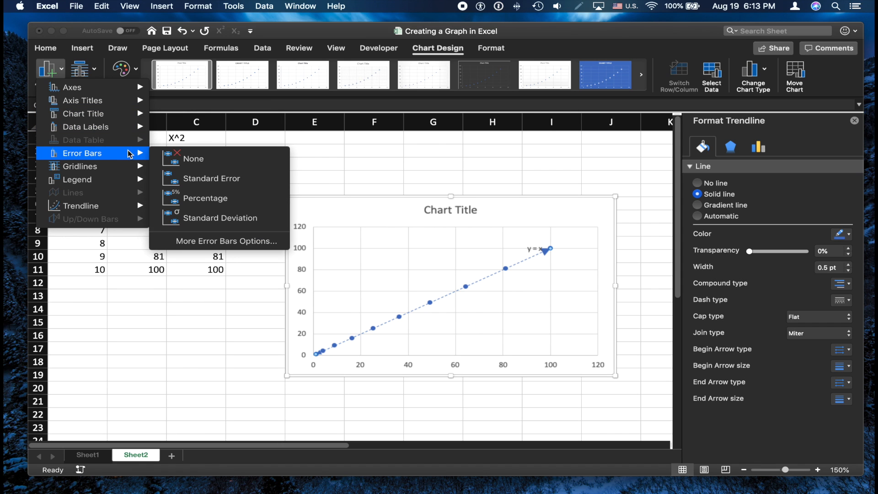
mouse_move(128, 168)
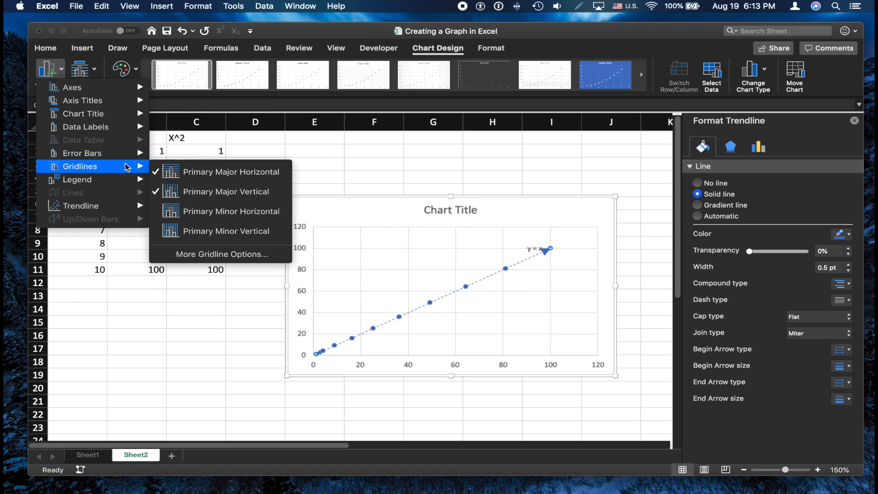
click(213, 231)
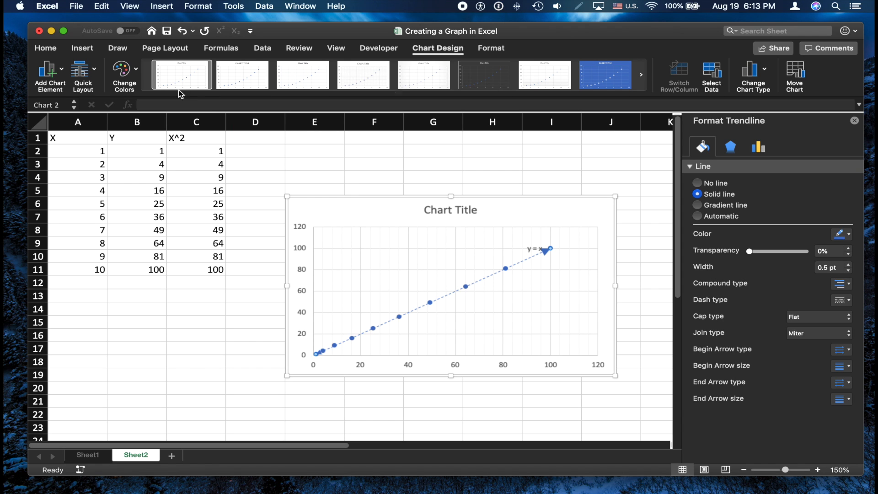
Change the chart's colors to the light-to-dark gold monochromatic palette and choose the dark-background chart style
click(123, 69)
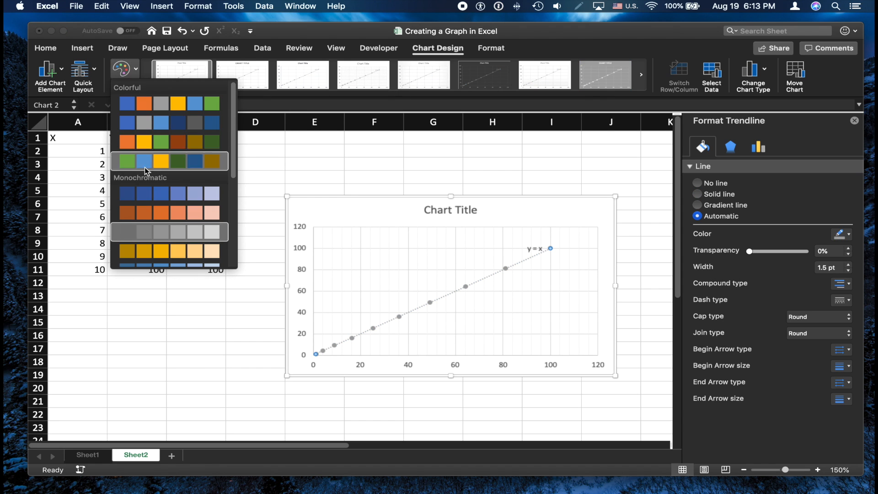
scroll(156, 192, down, 5)
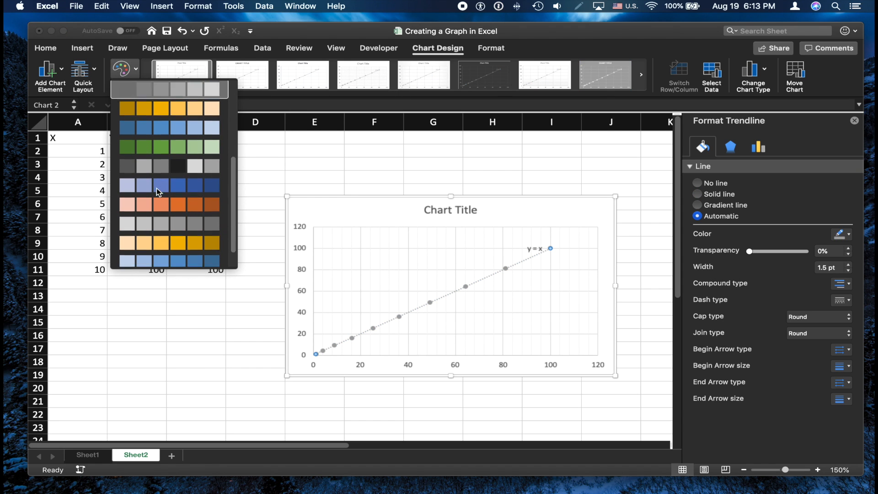
click(177, 238)
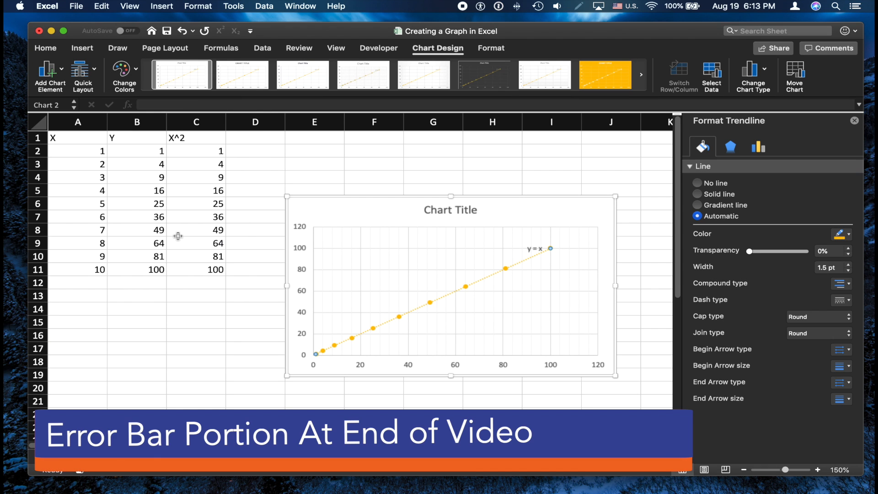
click(497, 70)
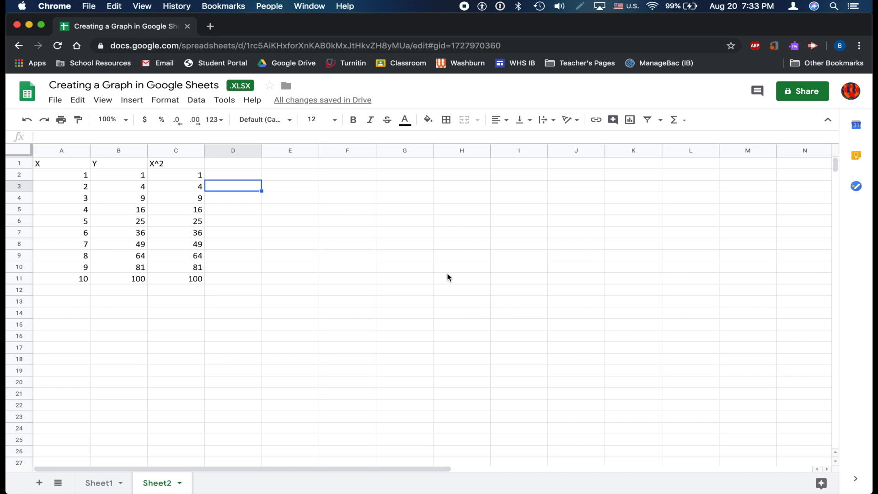
In Google Sheets, insert a chart from the data in A1:C11 and move it clear of the data columns
click(630, 124)
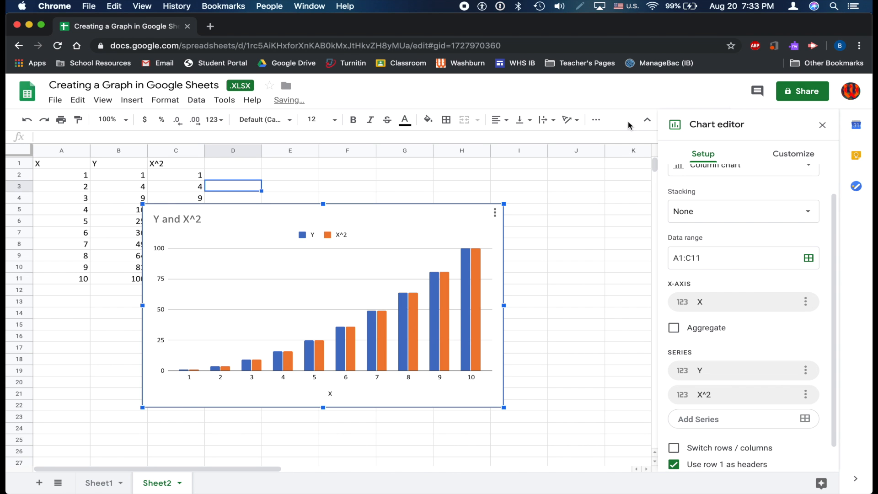
drag(437, 226, 531, 198)
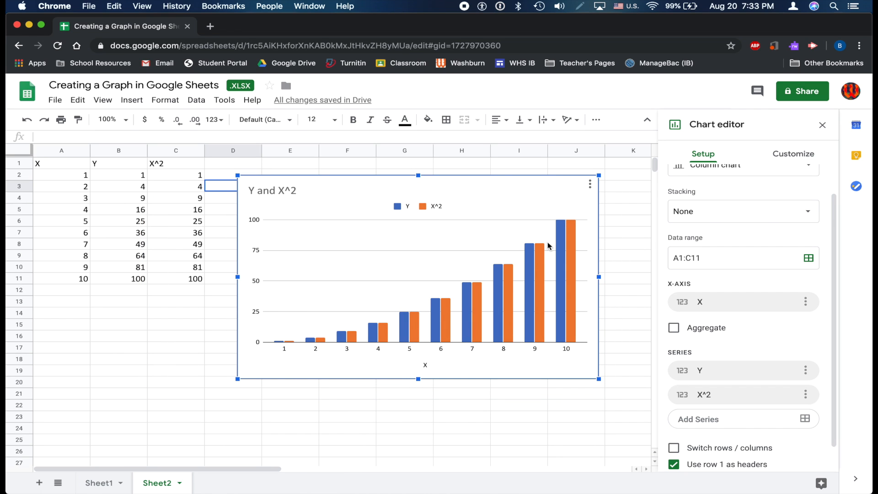
Change the column chart of the A1:C11 data to a scatter chart
scroll(660, 256, up, 2)
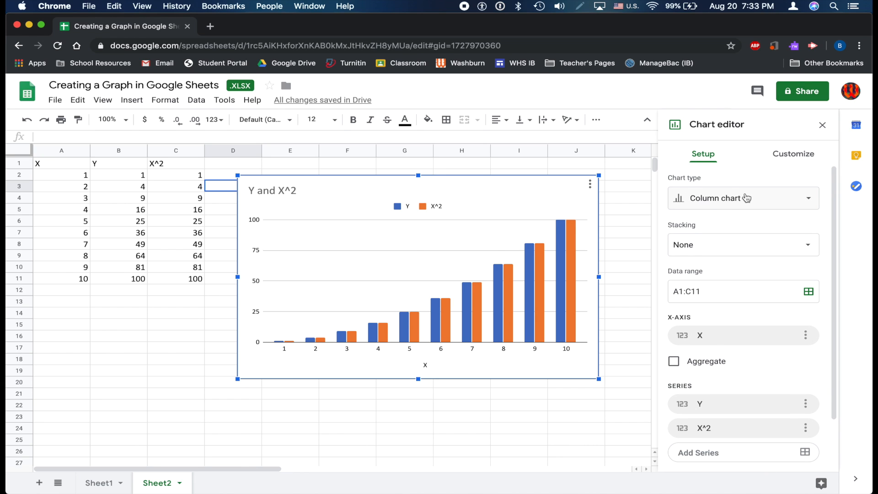
click(772, 196)
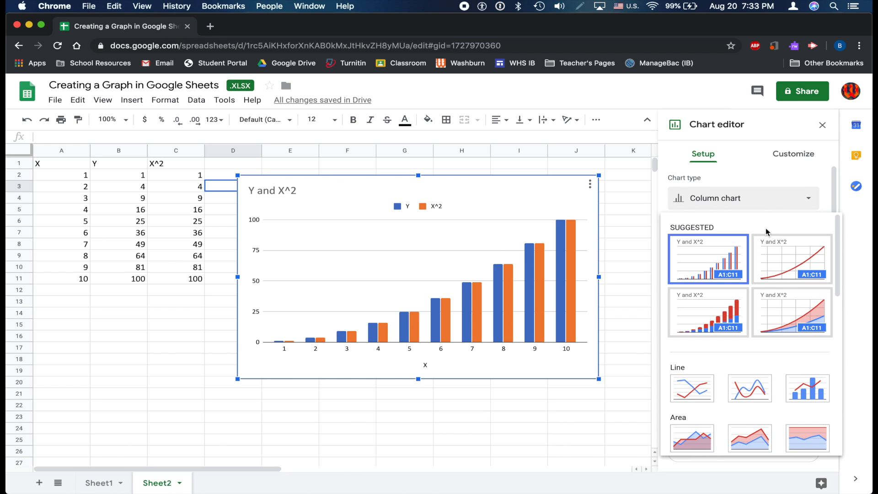
scroll(753, 350, down, 6)
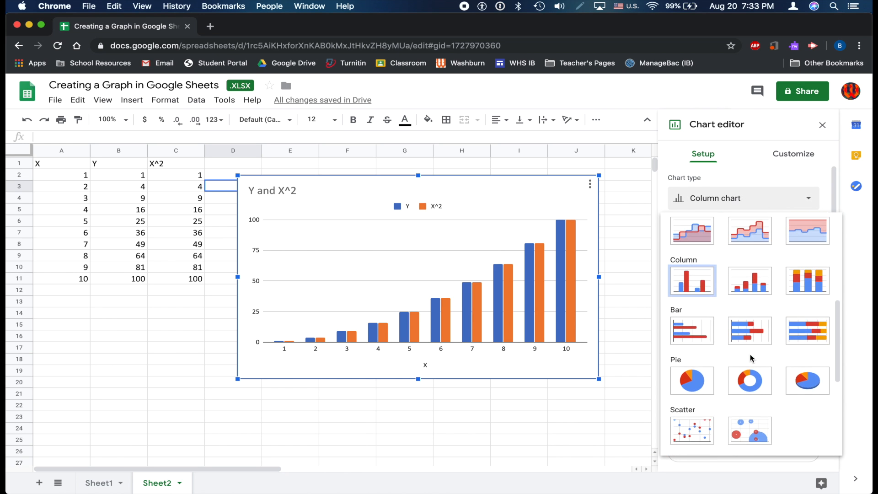
scroll(749, 356, down, 1)
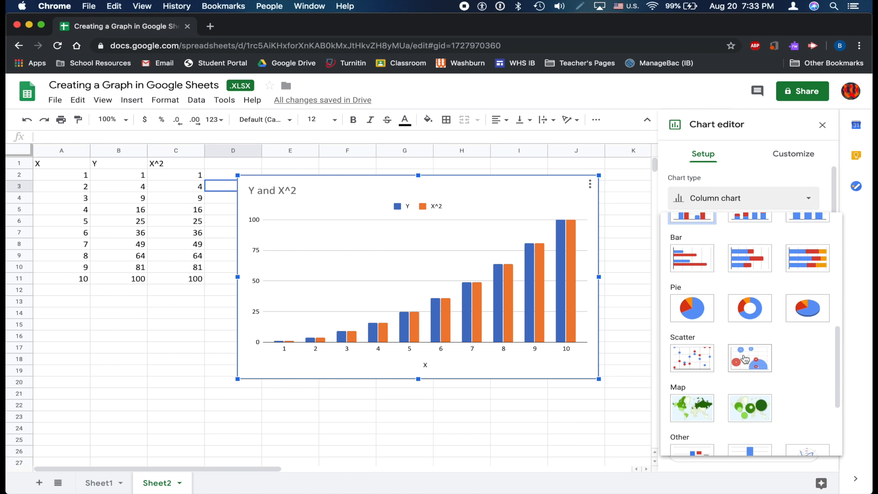
click(691, 361)
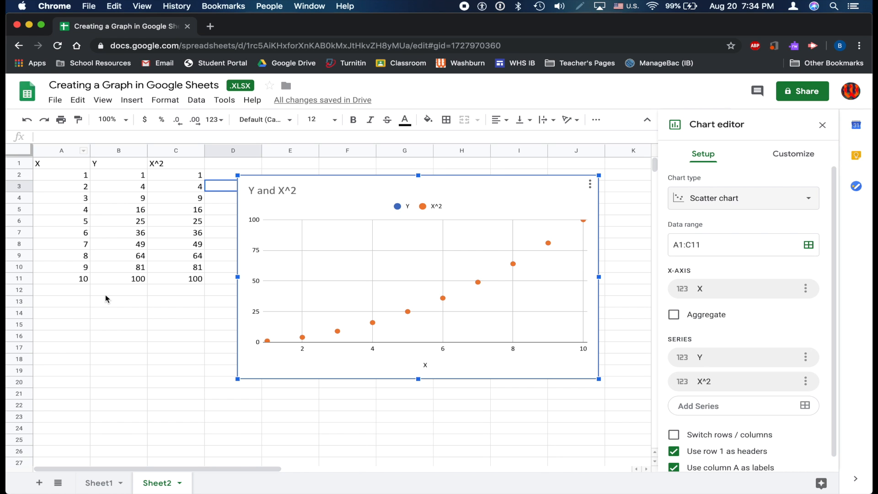
Set the scatter chart's X-axis data range to C1:C11 so X^2 is plotted horizontally
click(805, 288)
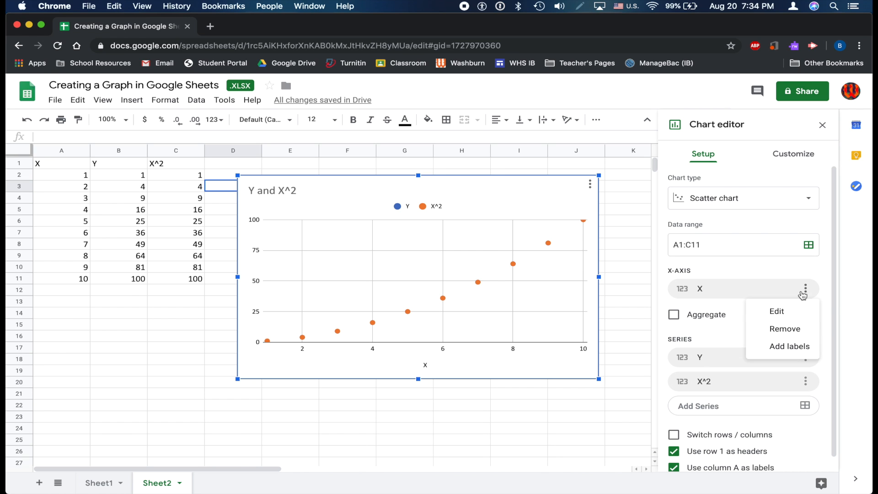
click(786, 312)
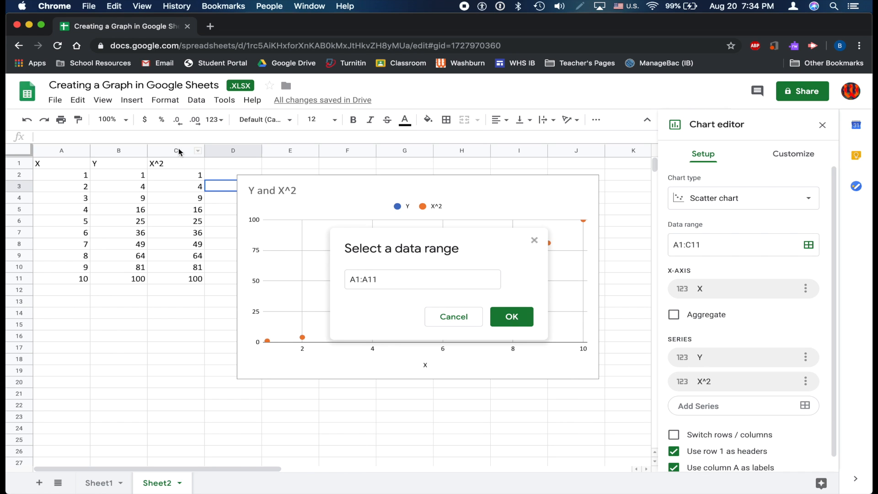
click(355, 278)
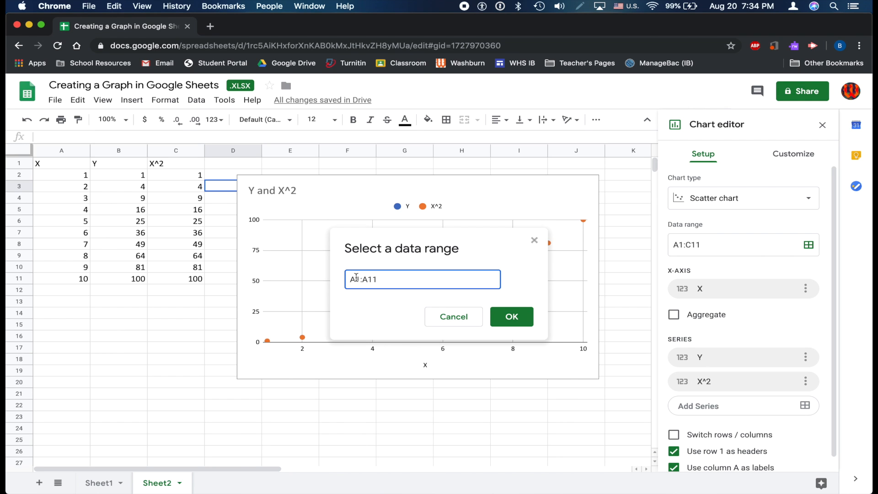
key(BackSpace)
text(C)
key(BackSpace)
text(C)
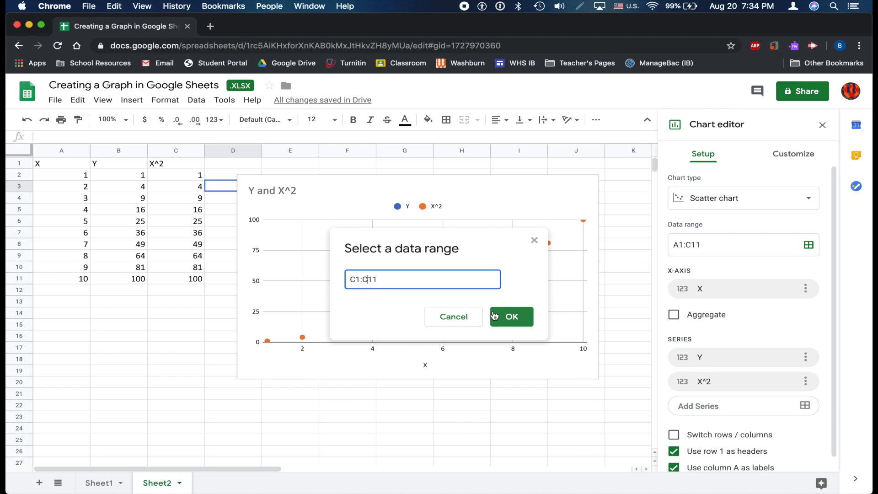
click(509, 317)
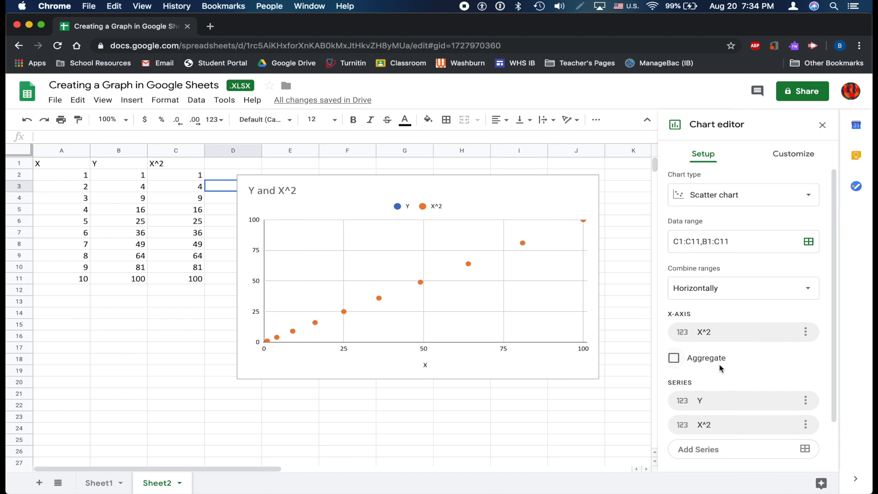
Remove the X^2 series from the scatter chart, keeping only the Y series
scroll(720, 368, down, 3)
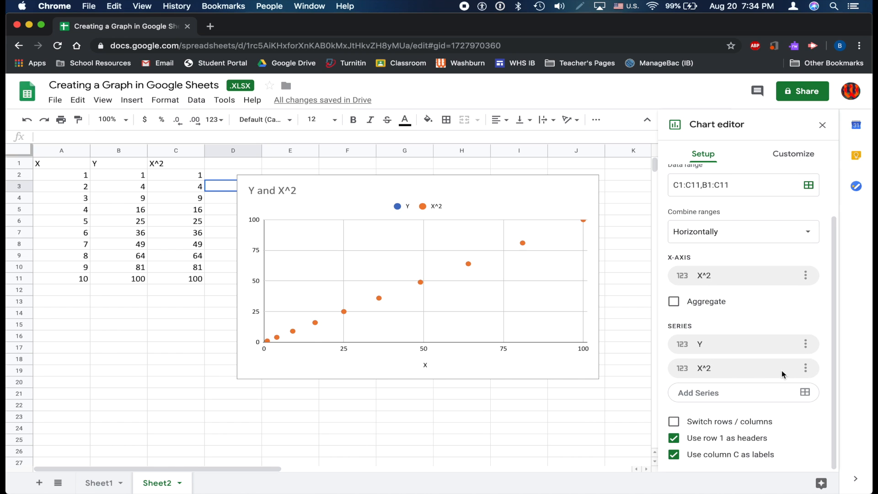
click(805, 368)
click(800, 406)
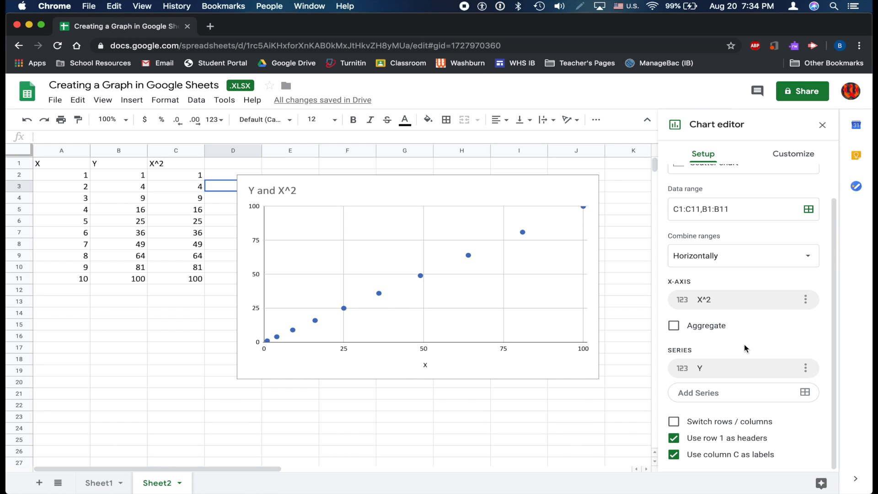
Add a trendline to the chart's Y series
scroll(744, 344, up, 2)
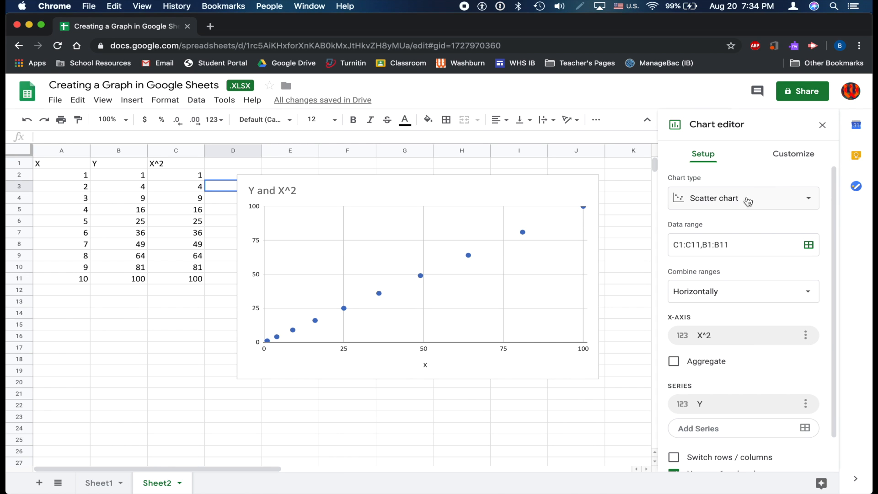
click(788, 156)
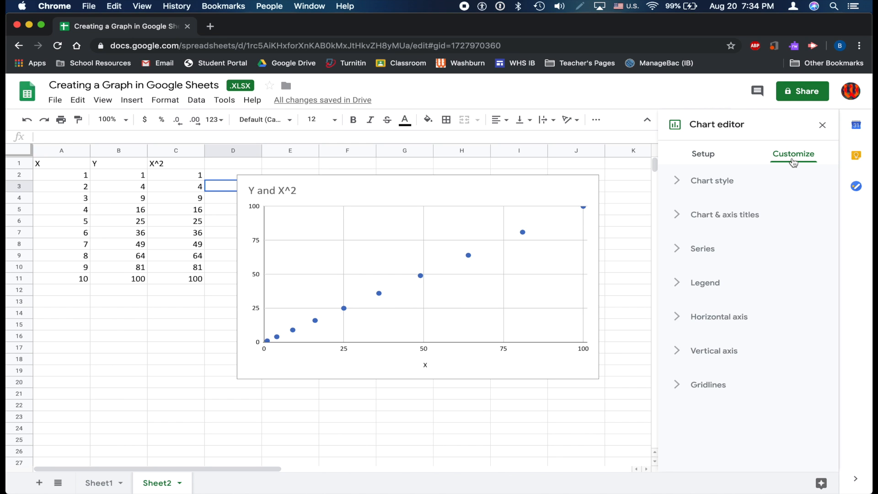
click(706, 180)
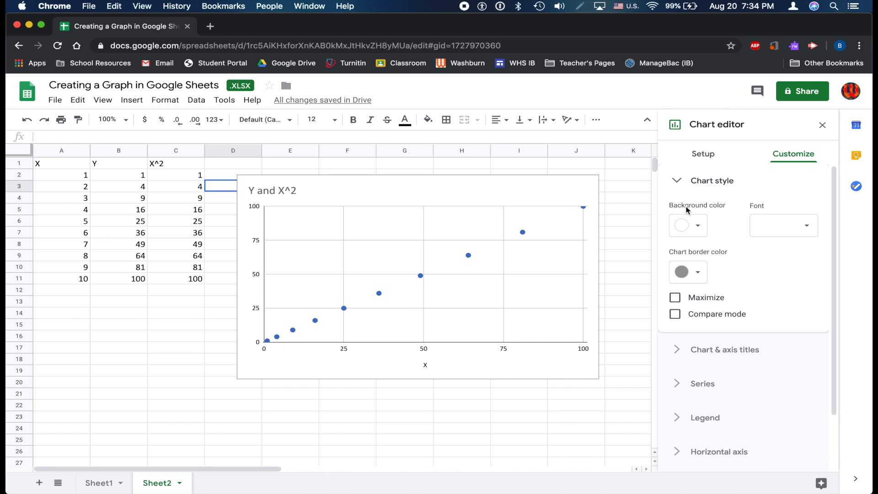
scroll(721, 276, down, 2)
scroll(719, 277, down, 1)
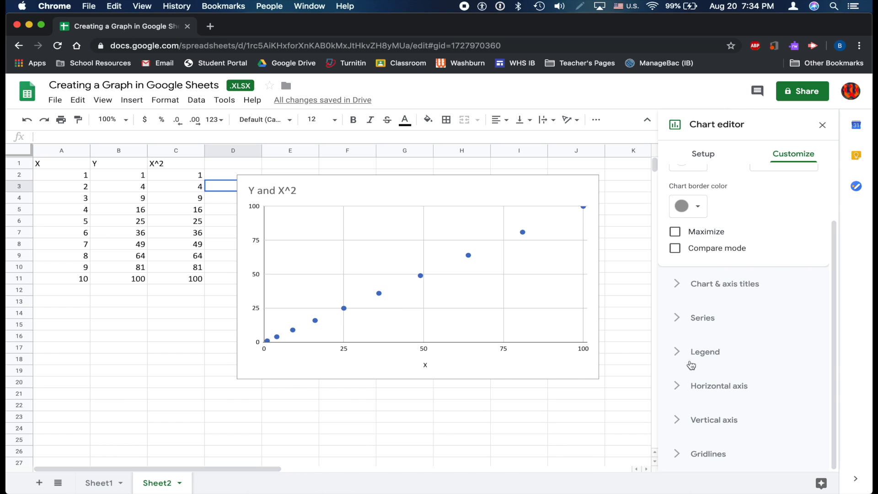
click(681, 316)
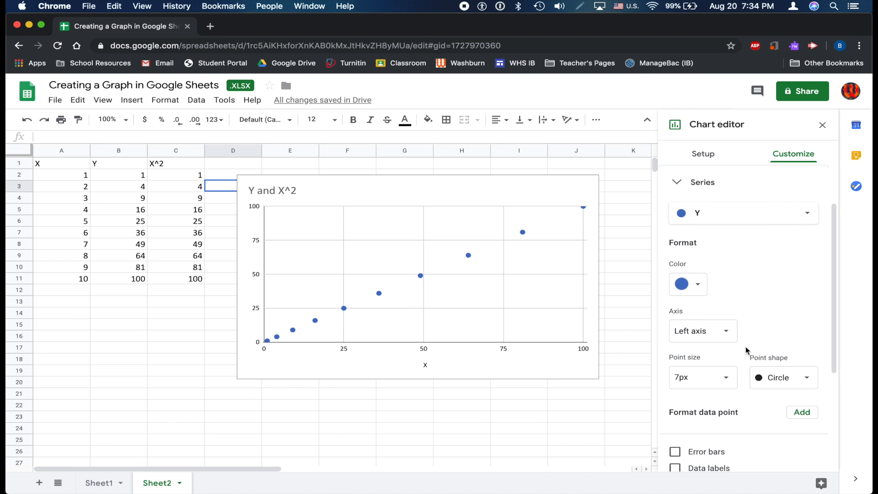
scroll(746, 350, down, 3)
click(677, 396)
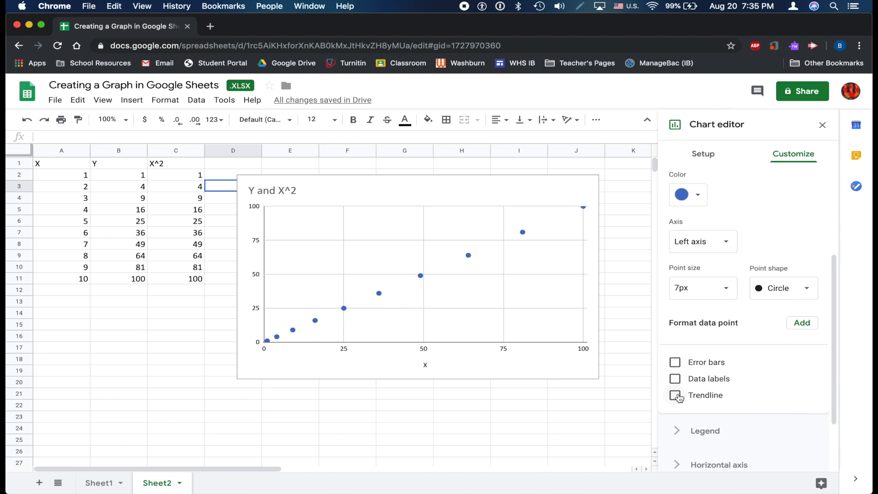
Set the linear trendline's line opacity to 100% and its line thickness to 1px
scroll(704, 379, down, 3)
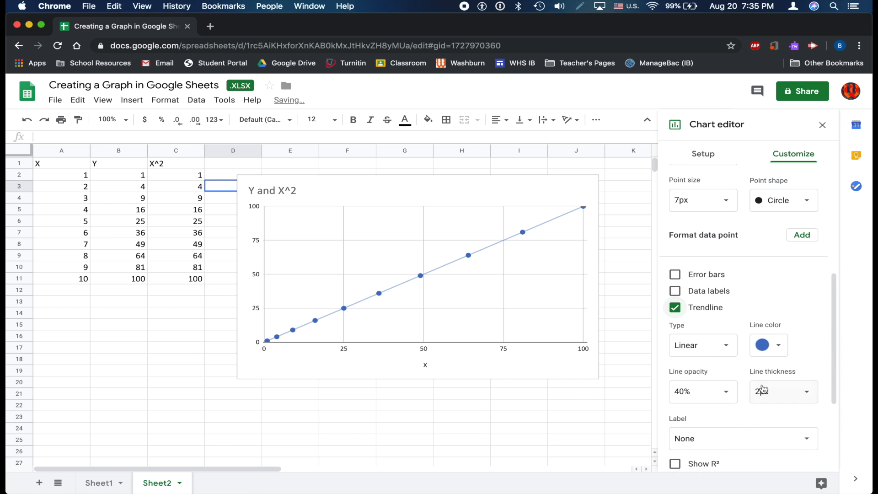
click(732, 347)
click(732, 347)
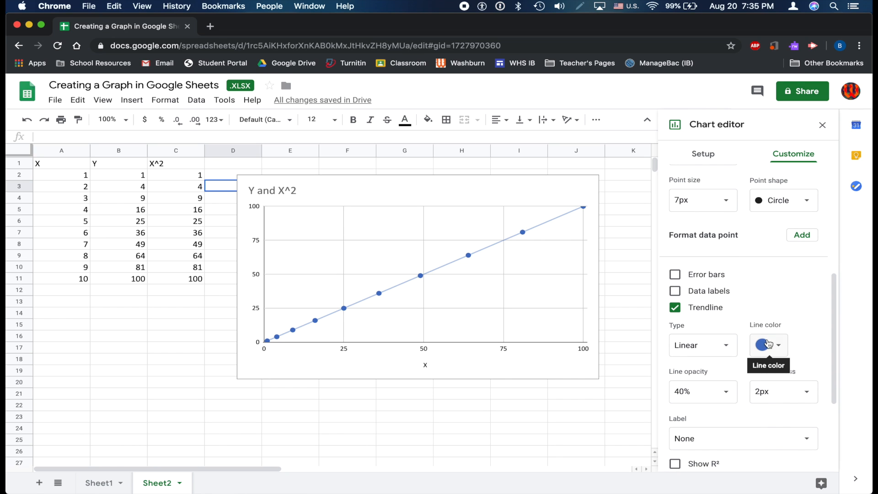
click(704, 394)
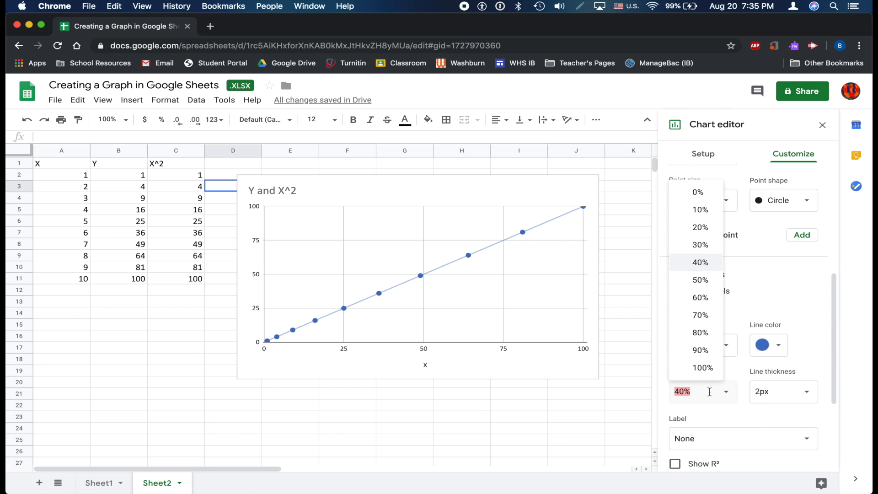
click(709, 373)
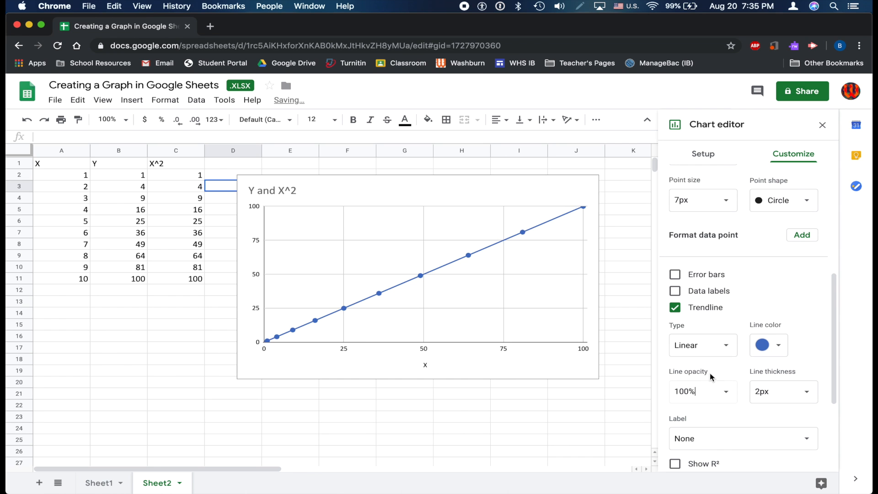
click(784, 389)
click(783, 416)
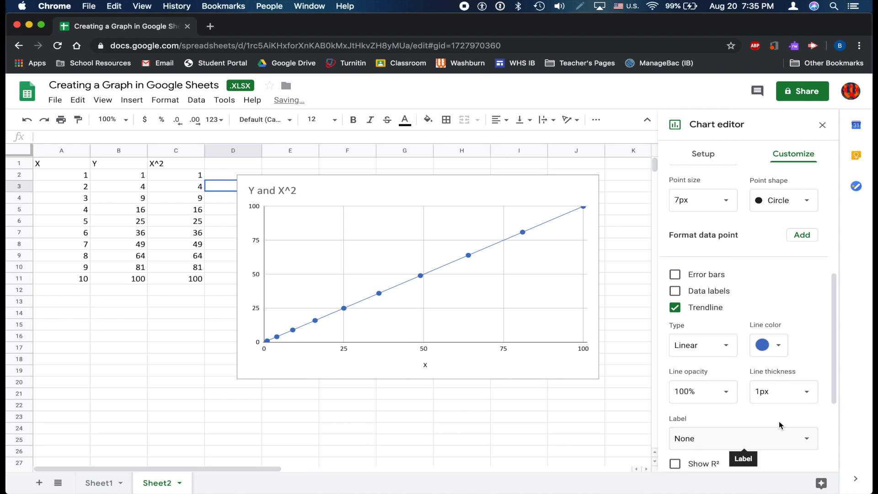
scroll(777, 425, down, 2)
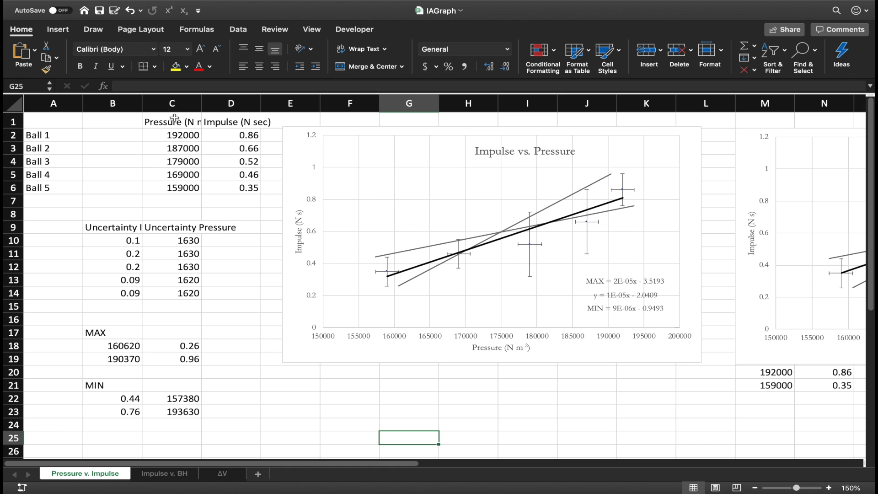
In Excel's IAGraph workbook, insert a scatter chart of the pressure and impulse data in C1:D6 and reposition it on the sheet
drag(174, 118, 218, 187)
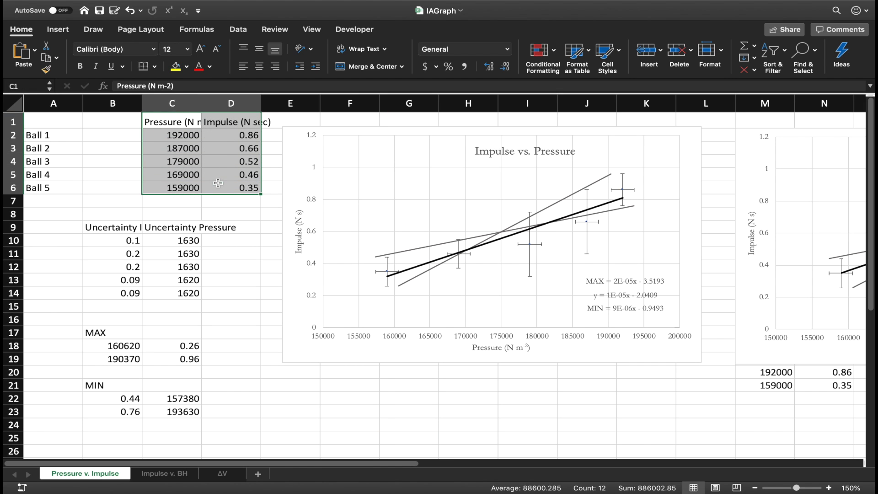
click(60, 32)
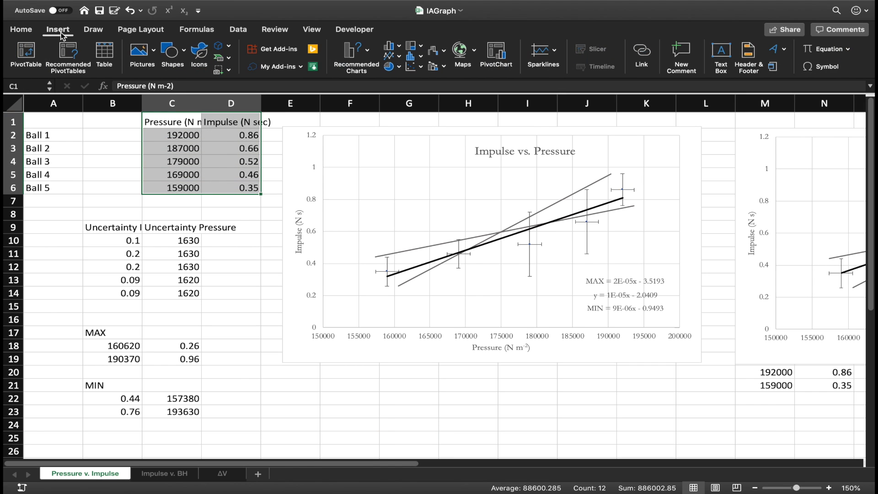
click(417, 67)
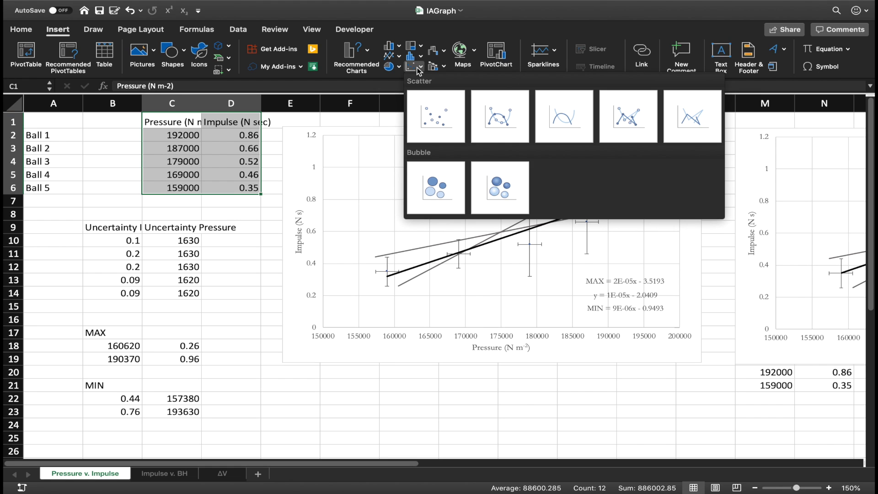
click(425, 114)
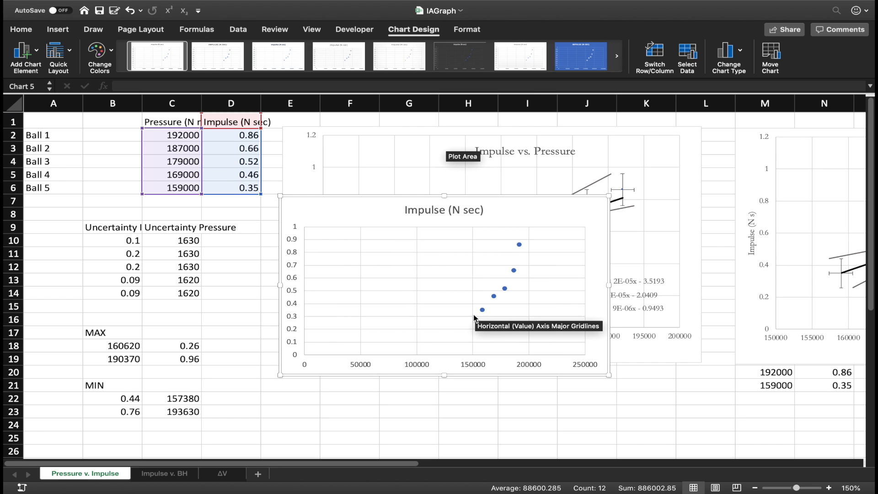
drag(508, 211, 526, 372)
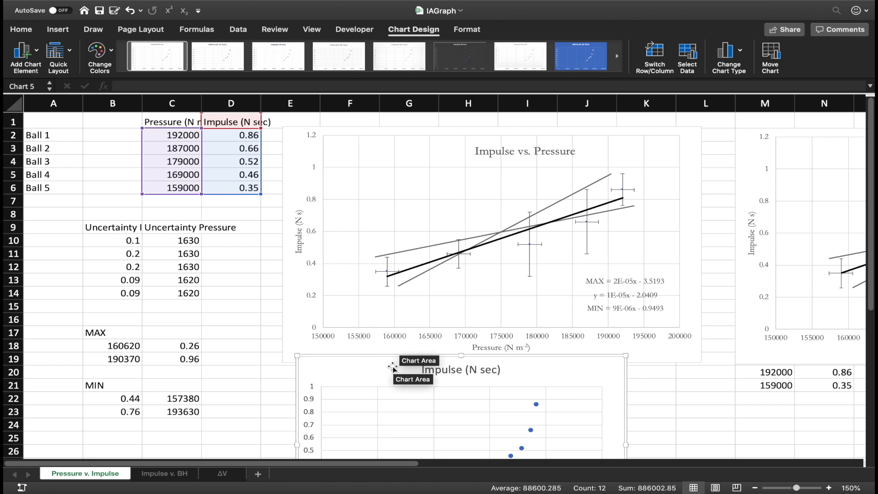
drag(388, 388, 396, 242)
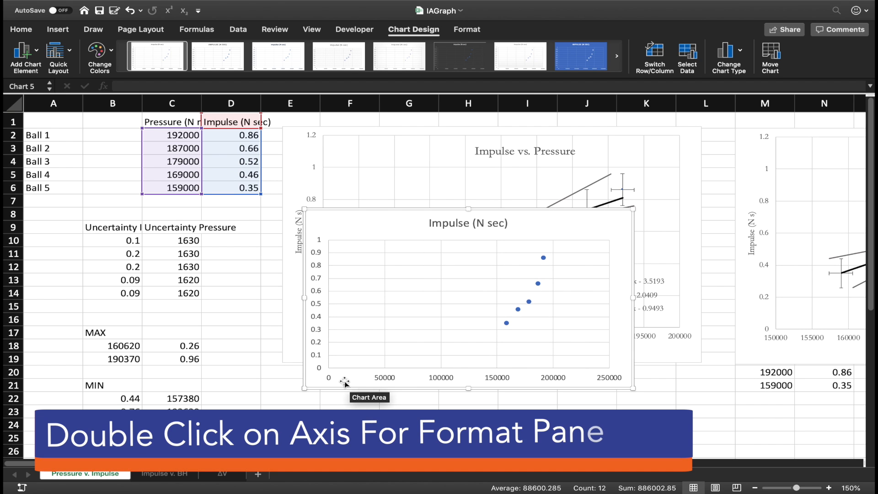
Set the minimum bound of the new chart's horizontal axis to 150000
double_click(381, 379)
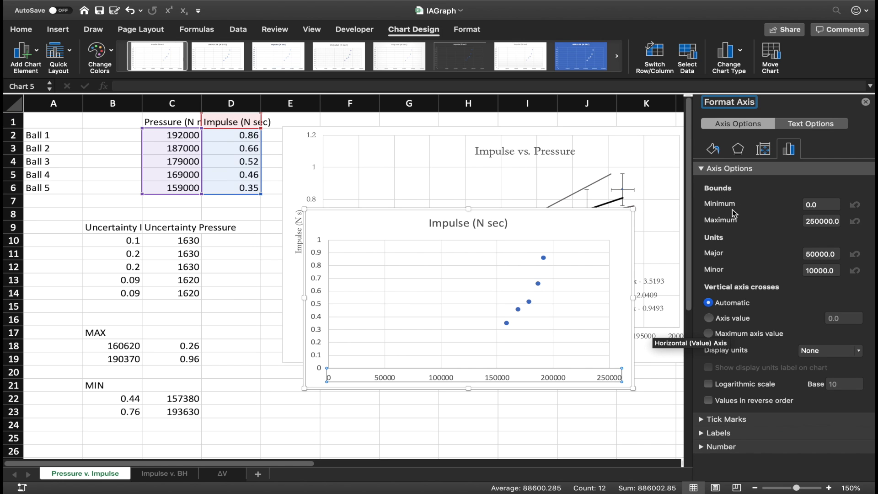
double_click(825, 206)
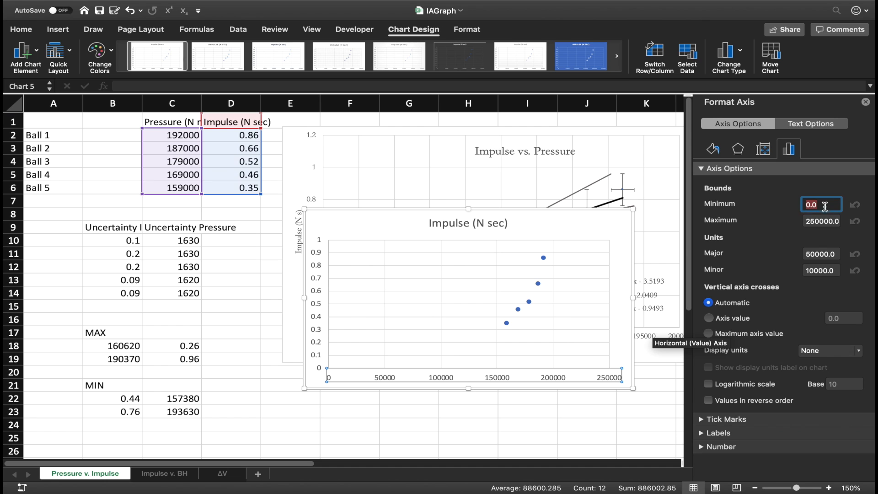
click(593, 246)
Move the new Impulse chart on top of the existing Impulse vs. Pressure graph
drag(594, 246, 576, 297)
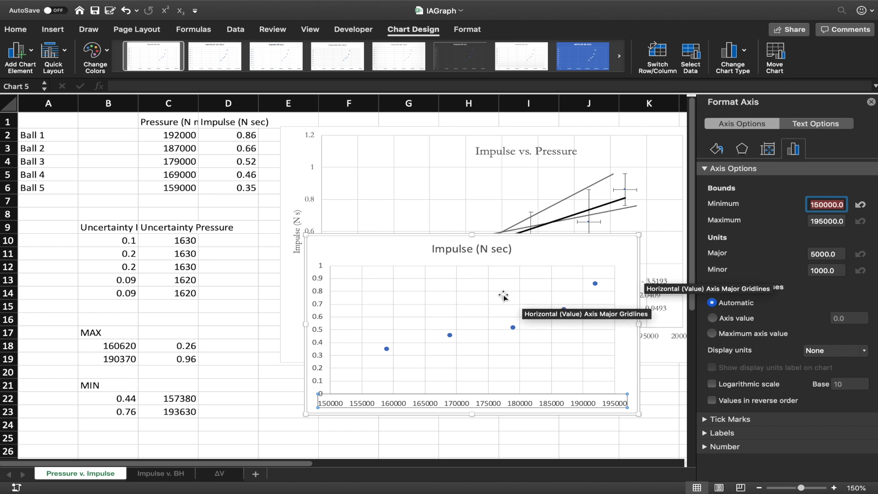
drag(558, 255, 514, 220)
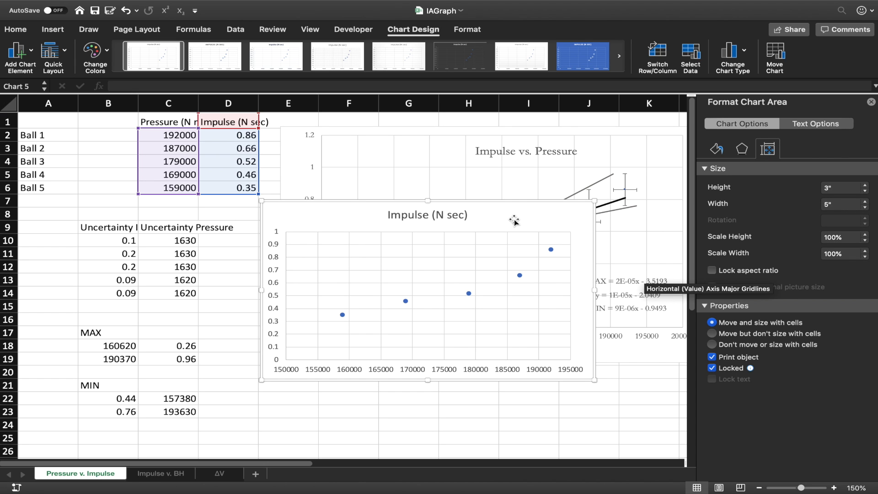
drag(514, 220, 582, 170)
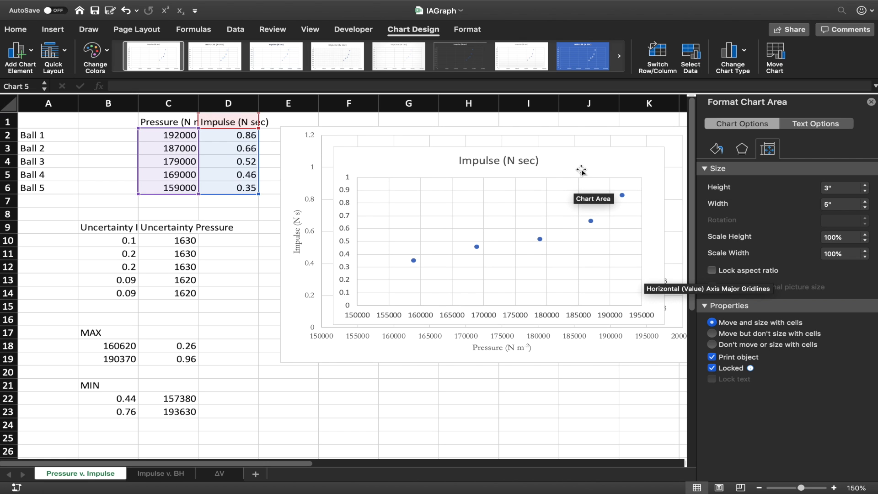
Add a linear trendline to the new Impulse scatter chart
click(16, 53)
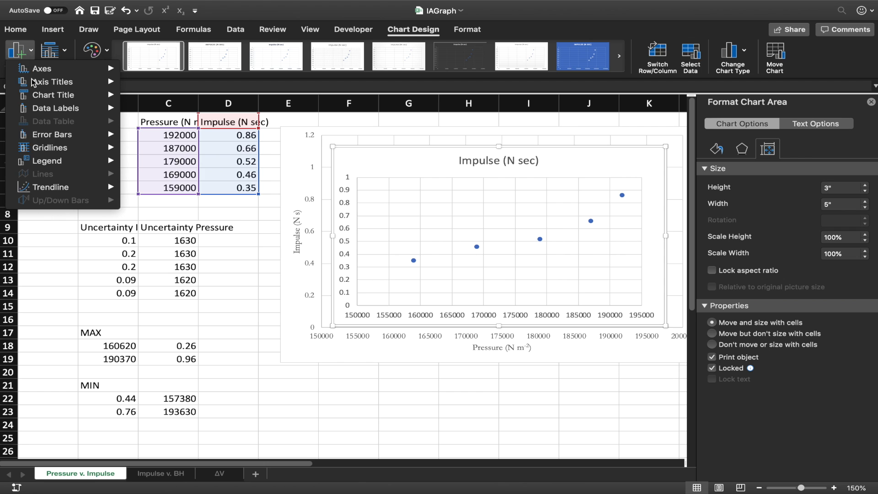
mouse_move(62, 188)
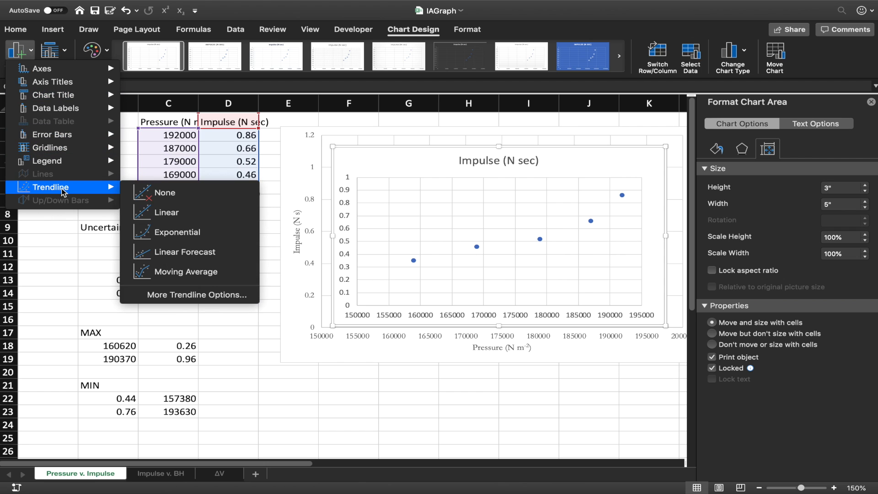
click(158, 212)
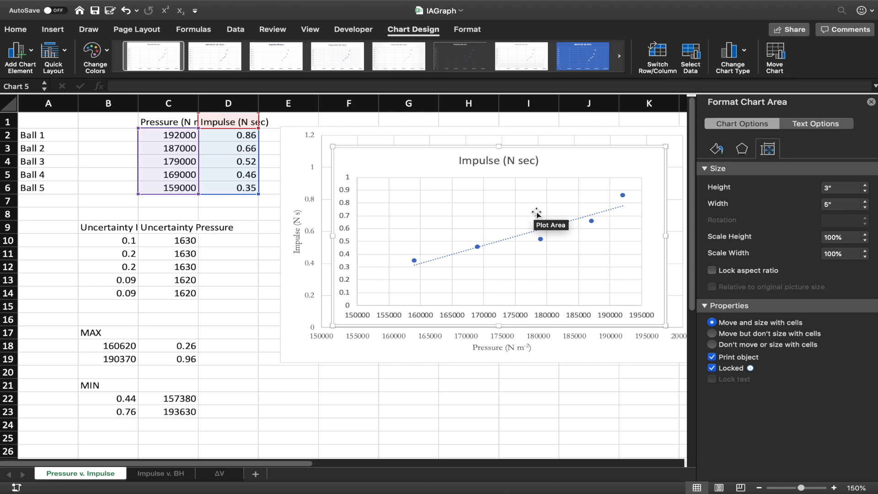
Format the new chart's trendline as a solid black line
click(520, 237)
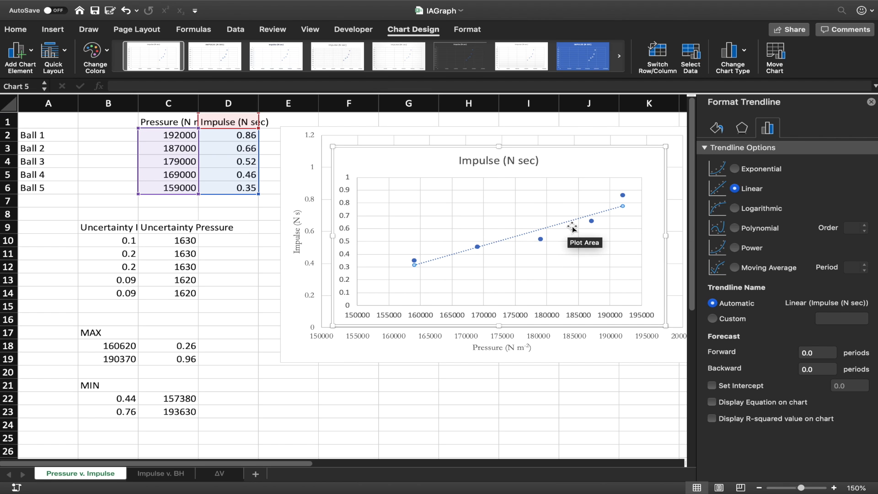
click(716, 129)
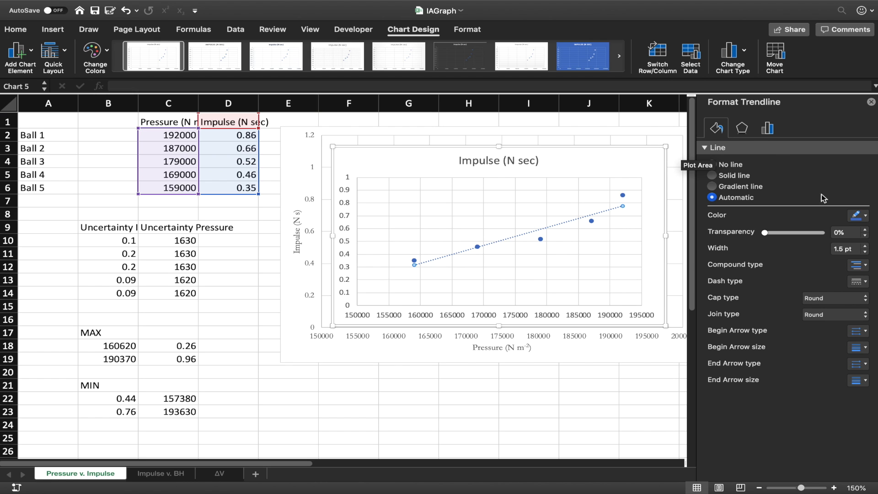
click(854, 284)
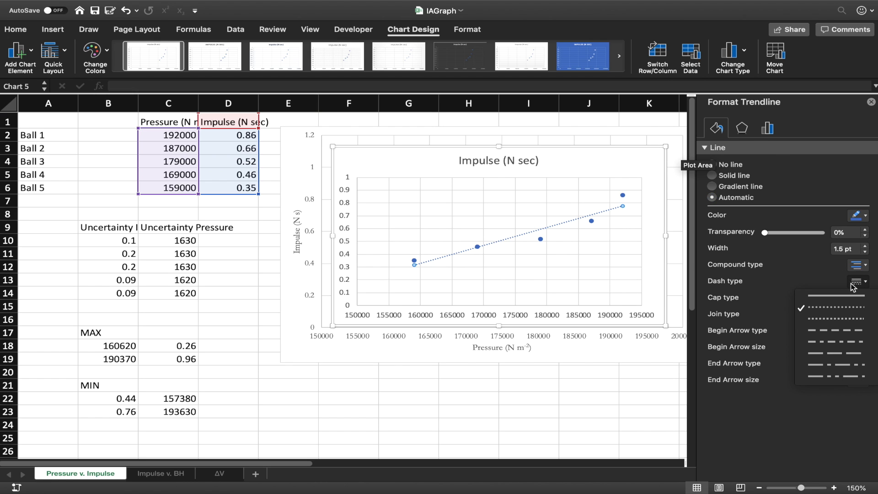
click(849, 296)
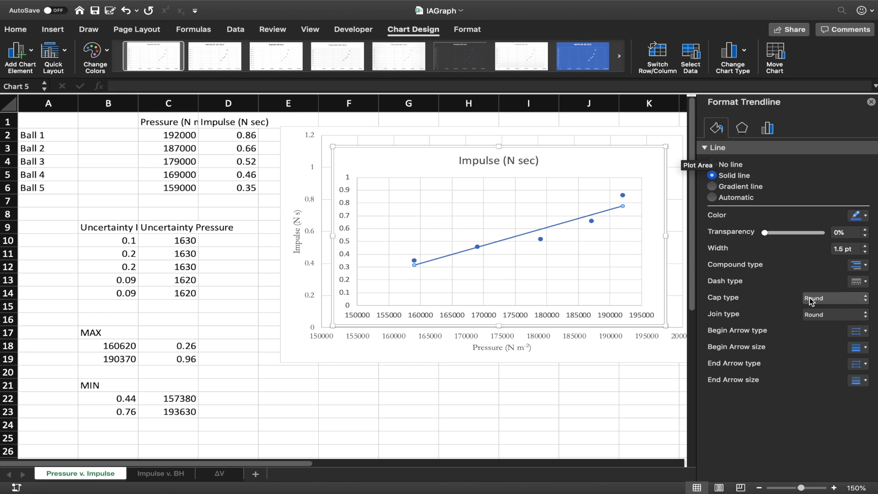
click(863, 216)
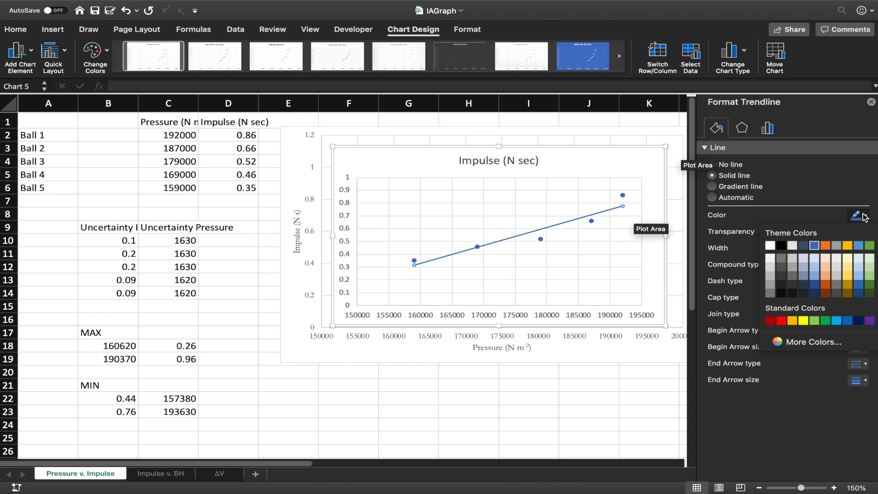
click(783, 247)
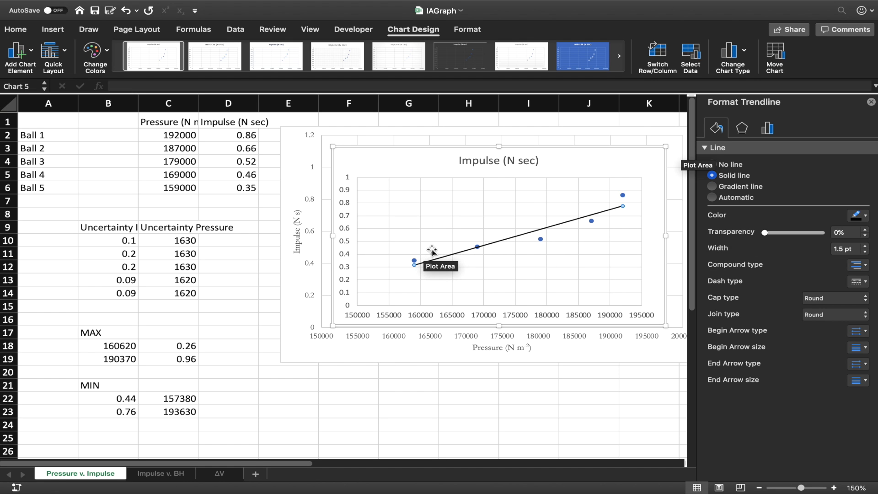
Add Standard Error error bars to the impulse data series in the new chart
mouse_move(416, 263)
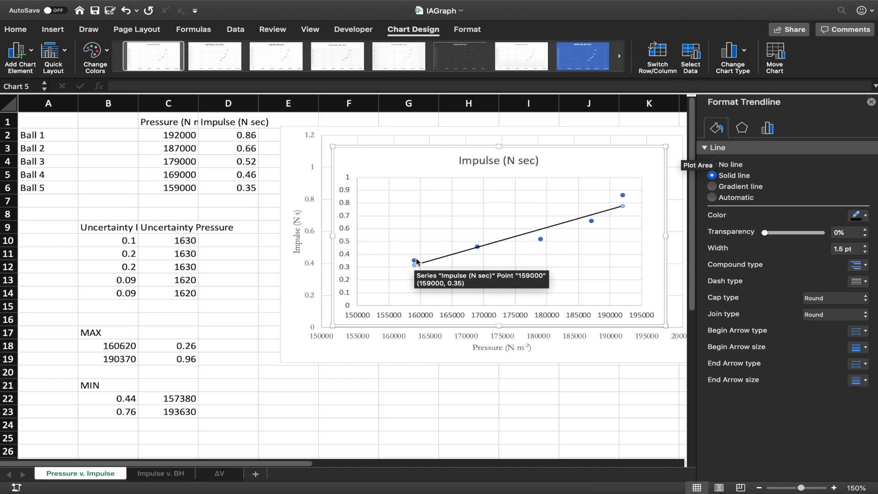
click(415, 261)
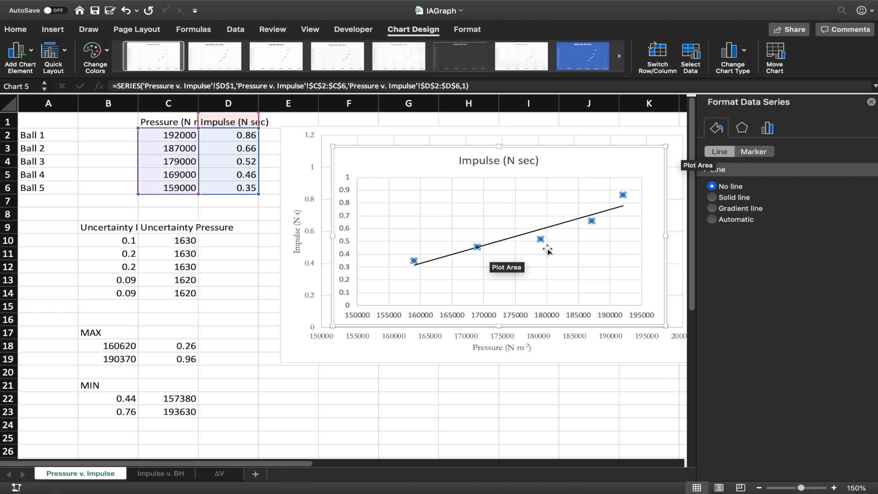
click(768, 130)
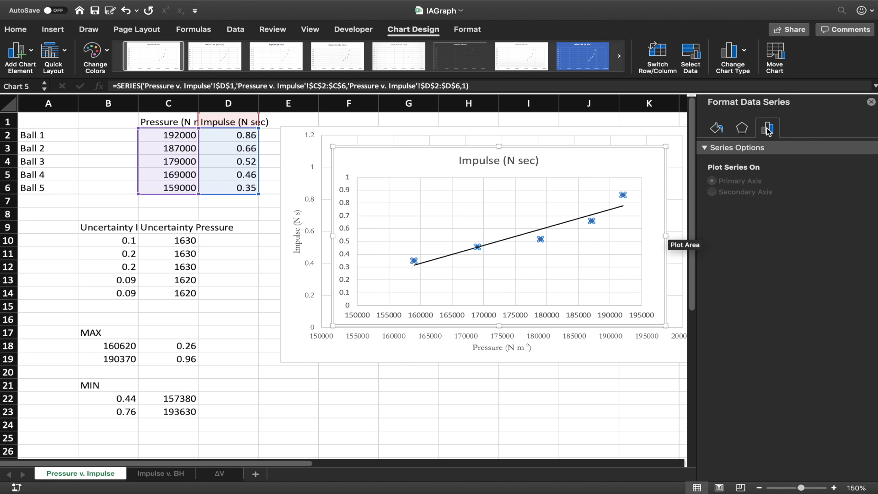
click(717, 129)
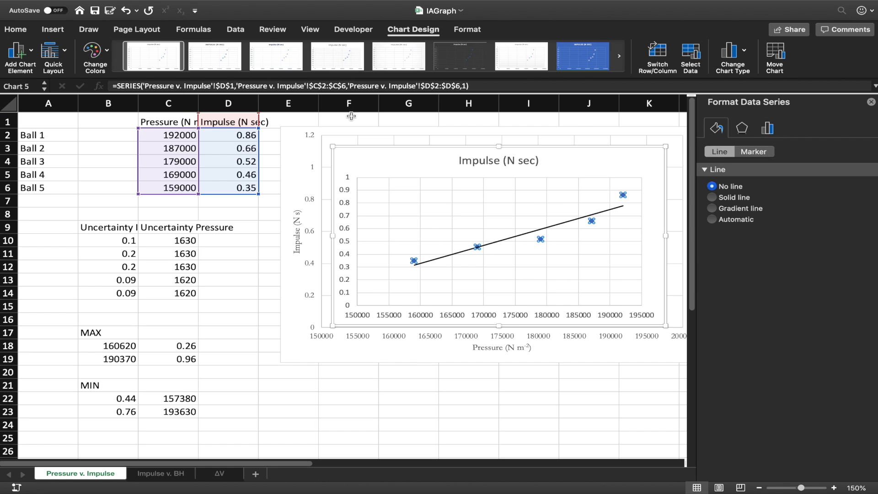
click(25, 57)
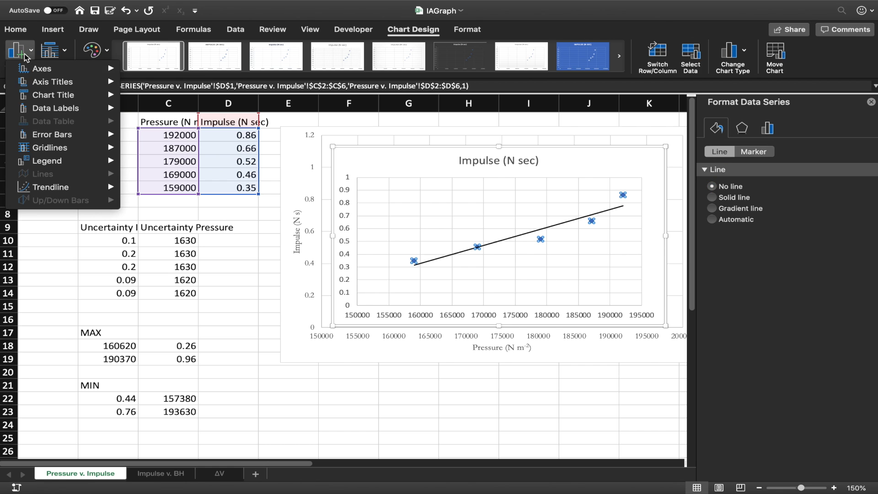
mouse_move(77, 137)
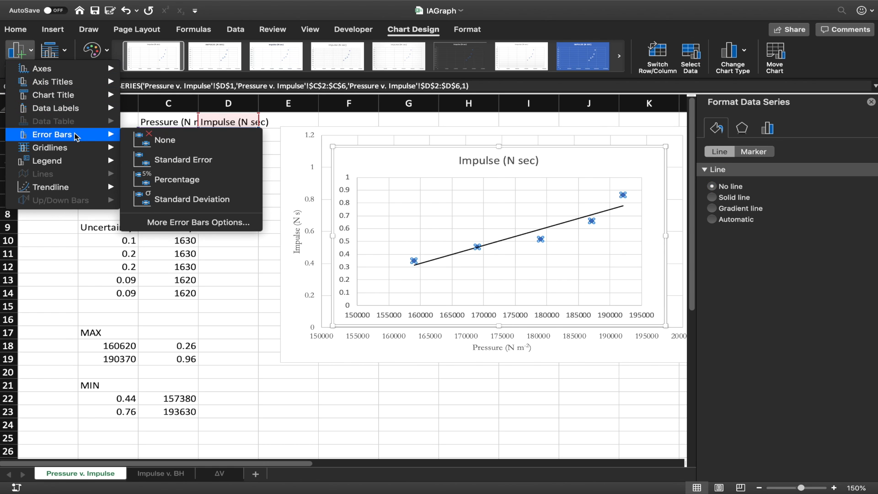
click(173, 159)
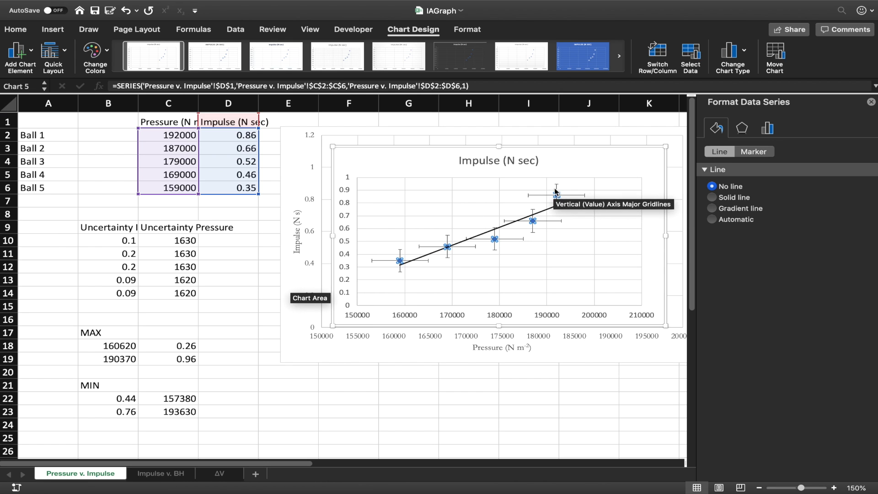
Set the horizontal error bars to custom values, using the pressure uncertainties in C10:C14 for both positive and negative error
click(520, 241)
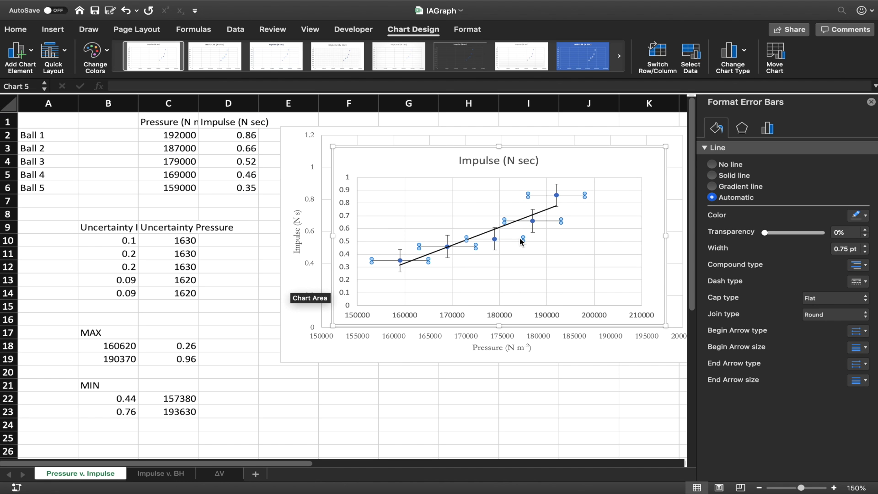
click(769, 130)
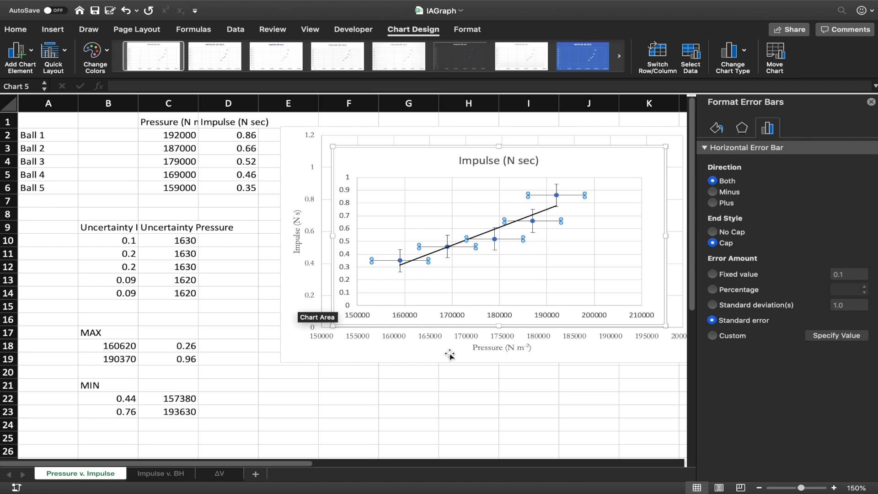
click(716, 337)
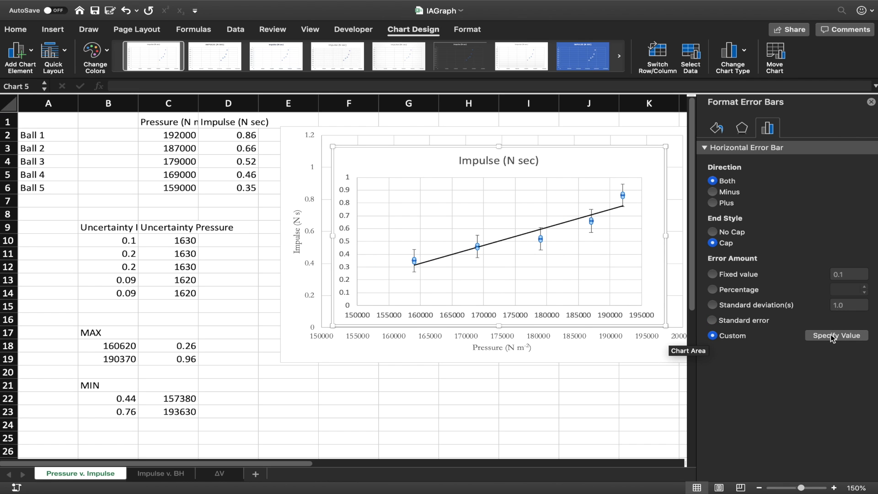
click(831, 335)
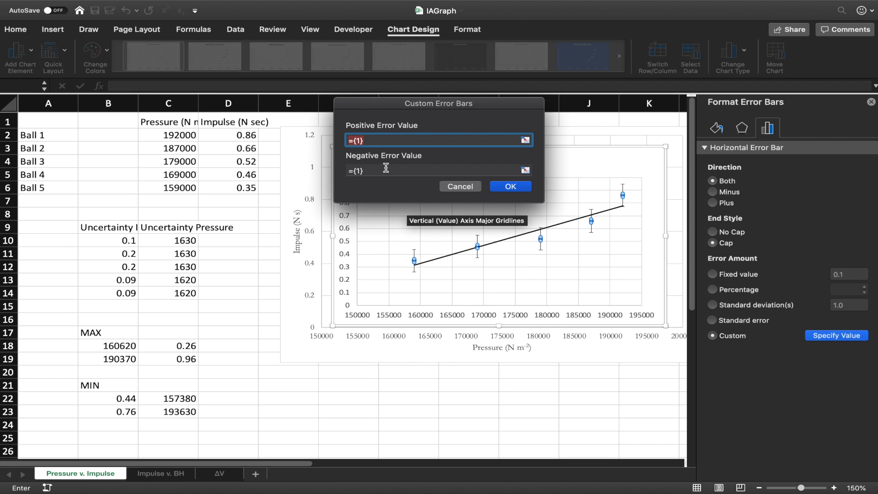
click(191, 241)
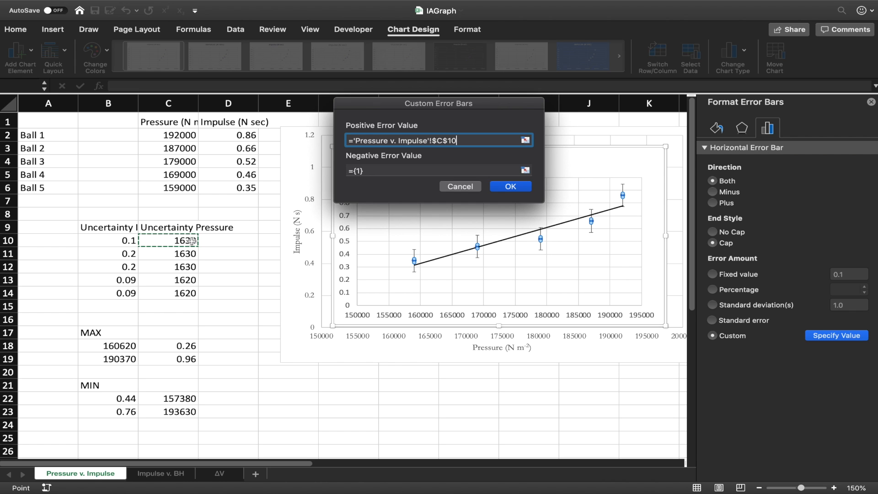
drag(192, 241, 194, 294)
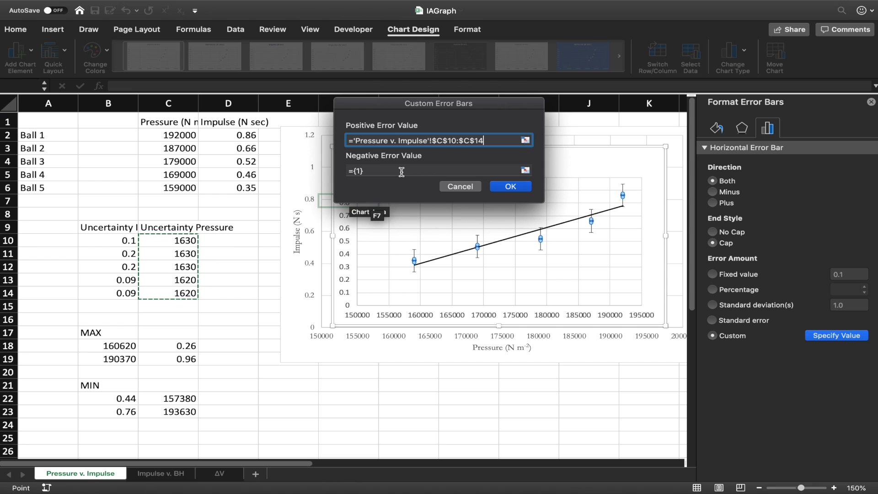
drag(394, 171, 355, 172)
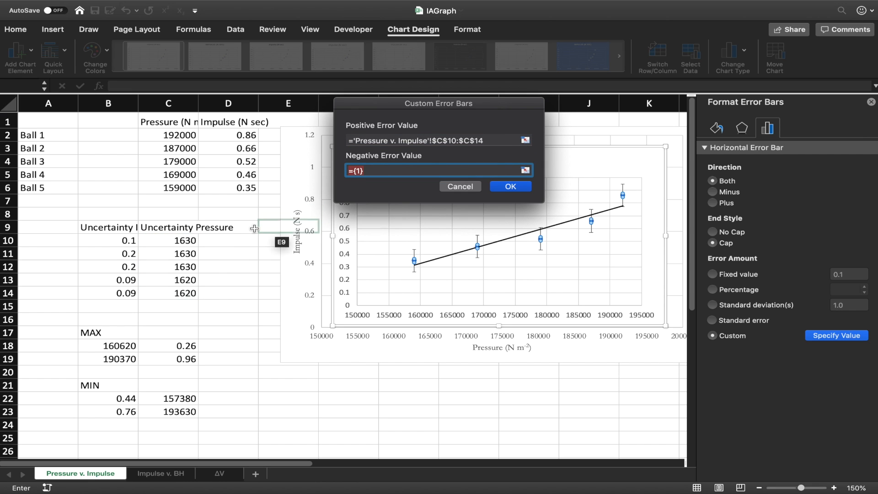
click(191, 243)
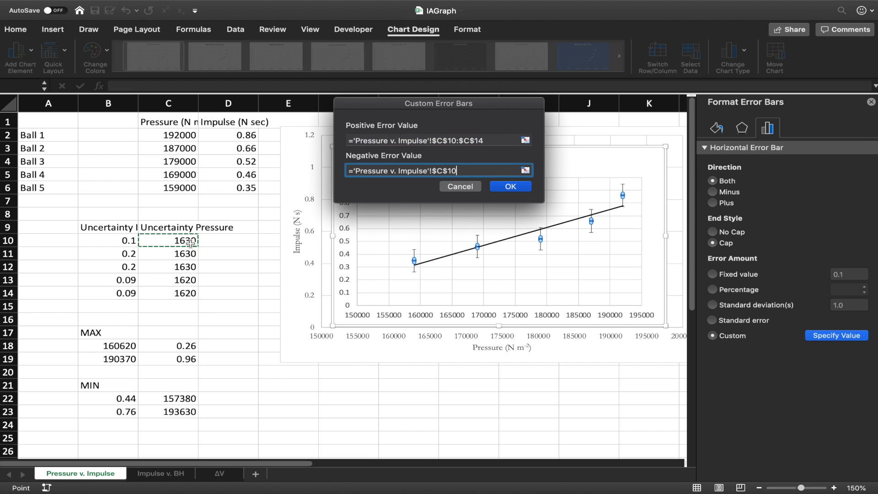
drag(191, 242, 191, 296)
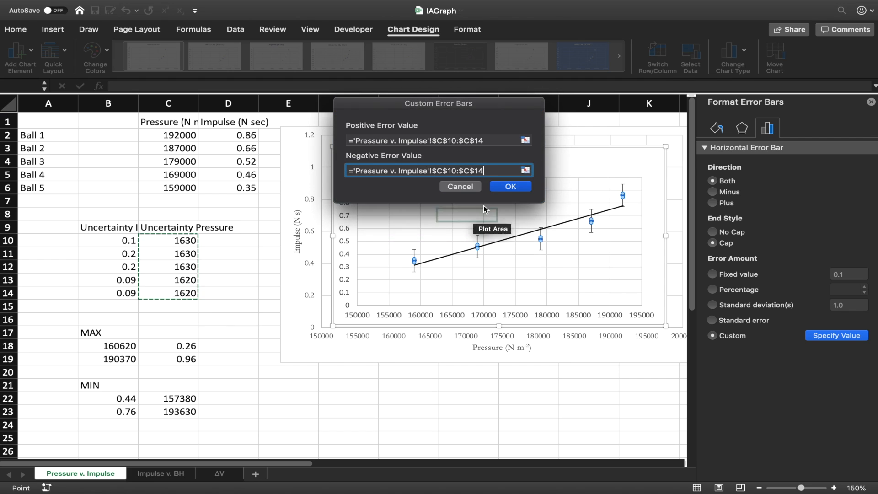
click(510, 186)
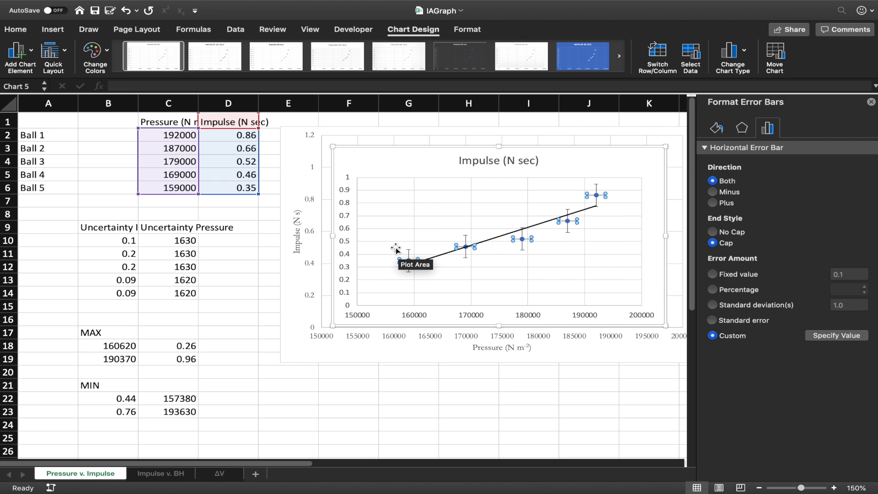
Set the vertical error bars to custom values, using the impulse uncertainties in B10:B14 for both positive and negative error
click(466, 241)
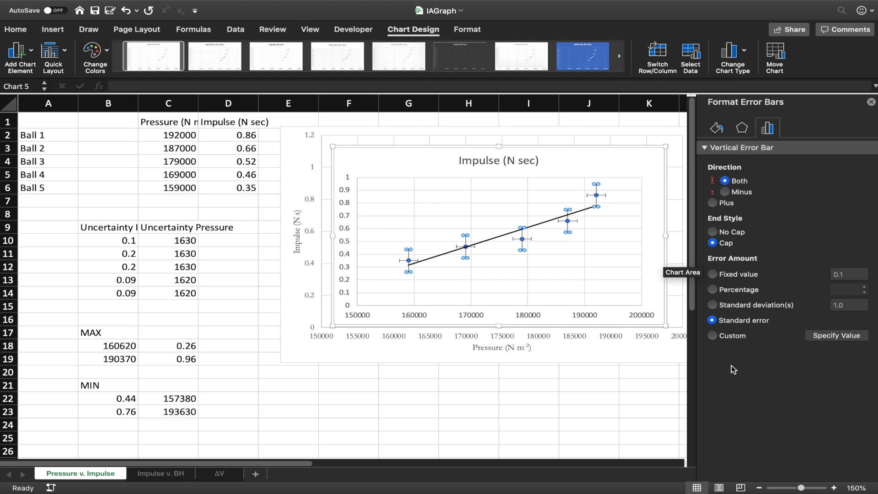
click(713, 335)
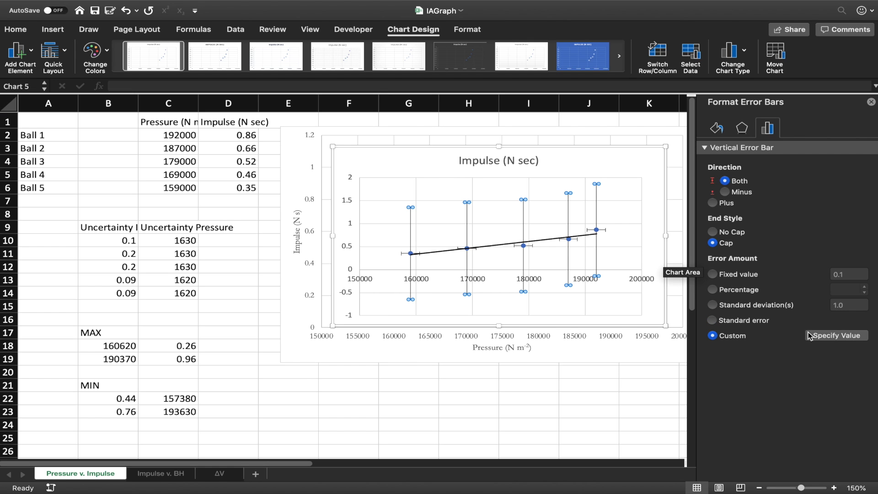
click(837, 335)
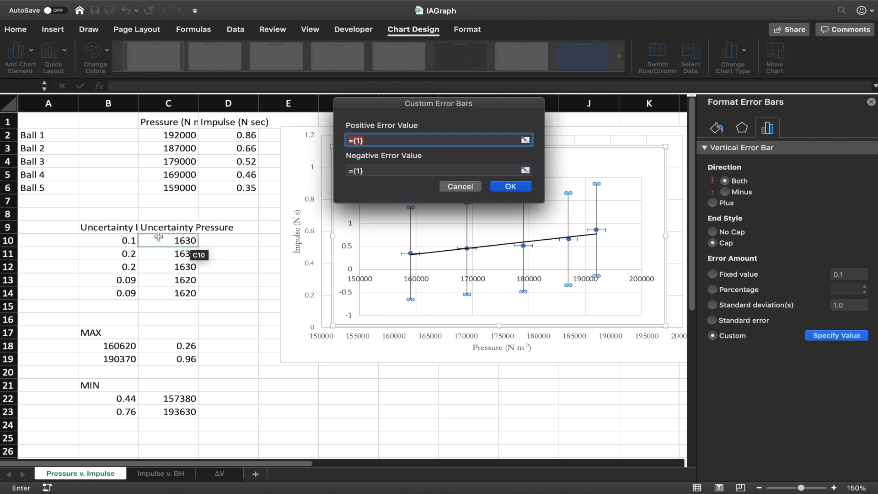
drag(131, 241, 133, 298)
triple_click(379, 170)
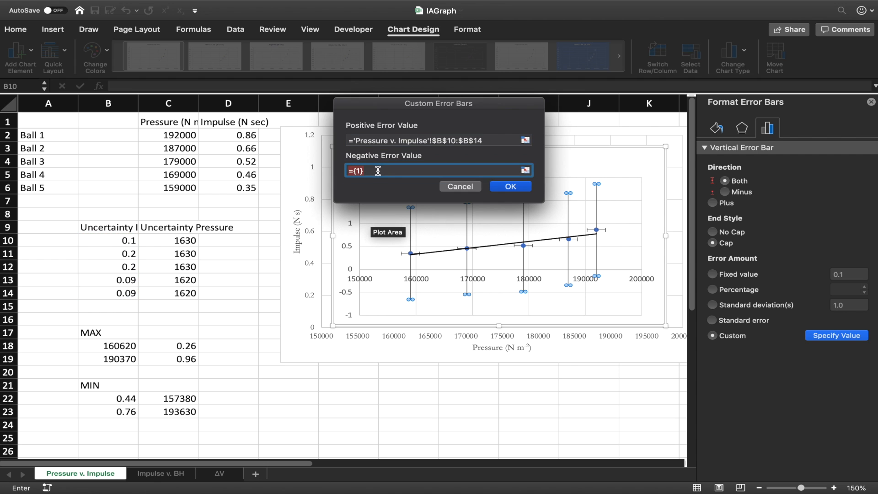
drag(127, 243, 130, 297)
click(512, 187)
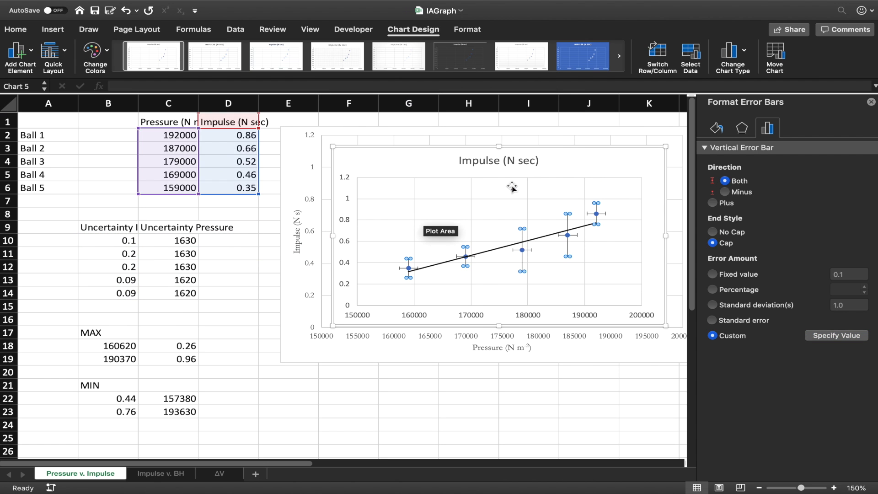
Move the new Impulse chart down to uncover most of the existing Impulse vs. Pressure graph
click(540, 373)
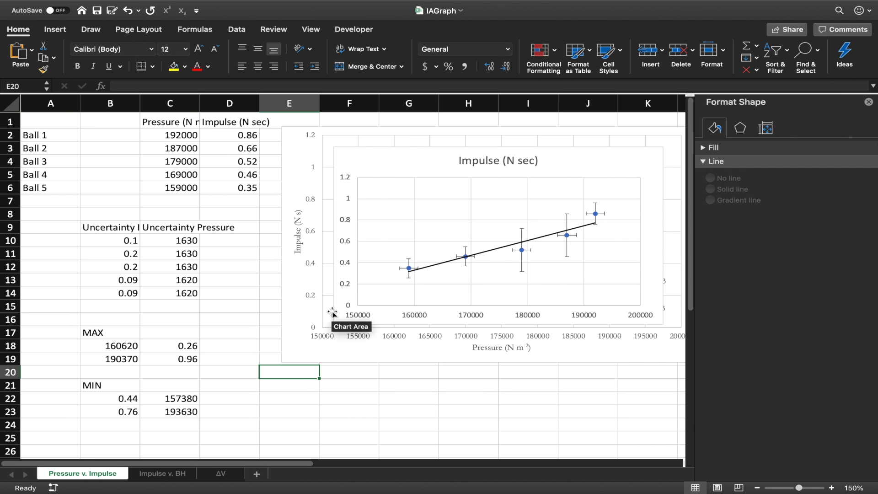
drag(388, 286, 389, 450)
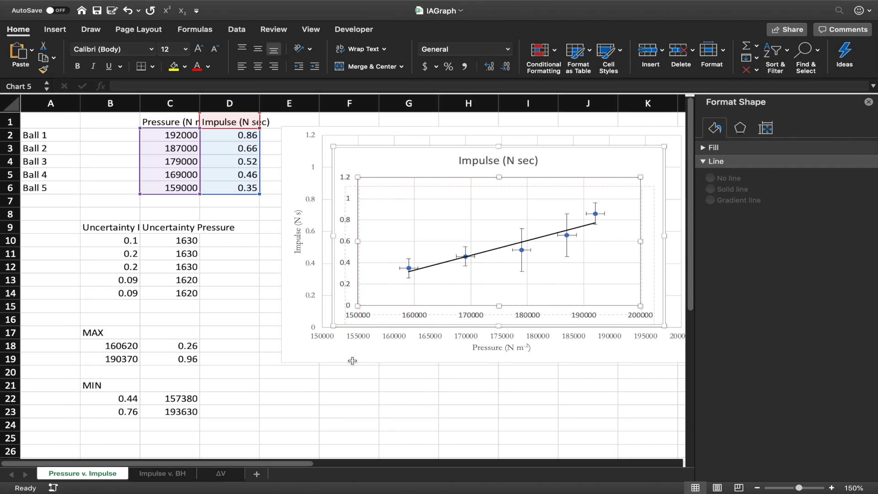
click(346, 307)
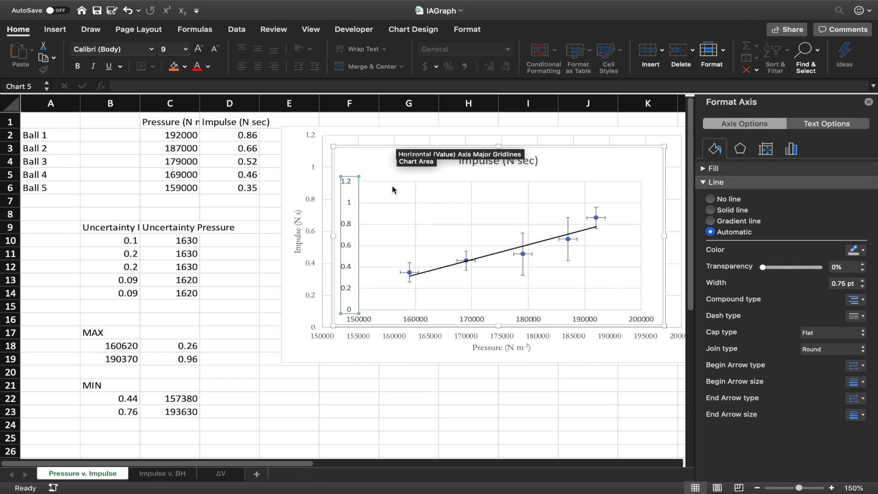
drag(385, 146, 367, 309)
key(Escape)
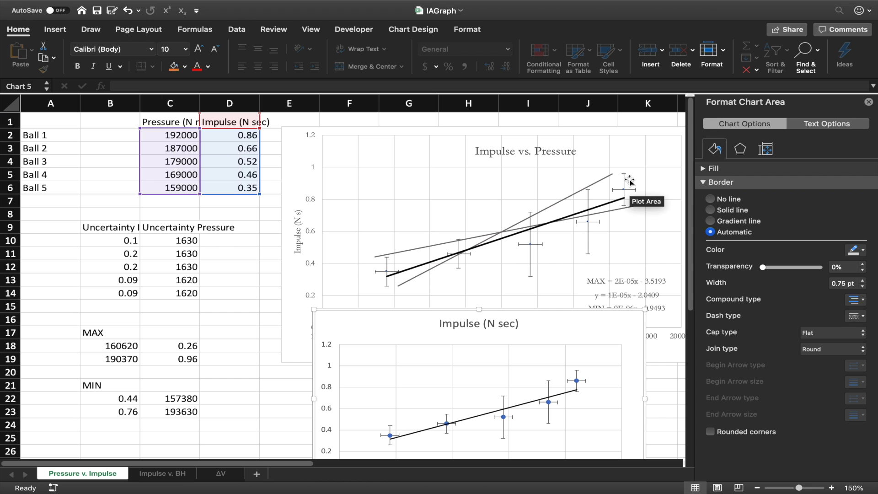
Move the new Impulse chart back up so it sits over the existing Impulse vs. Pressure graph
drag(571, 312, 568, 148)
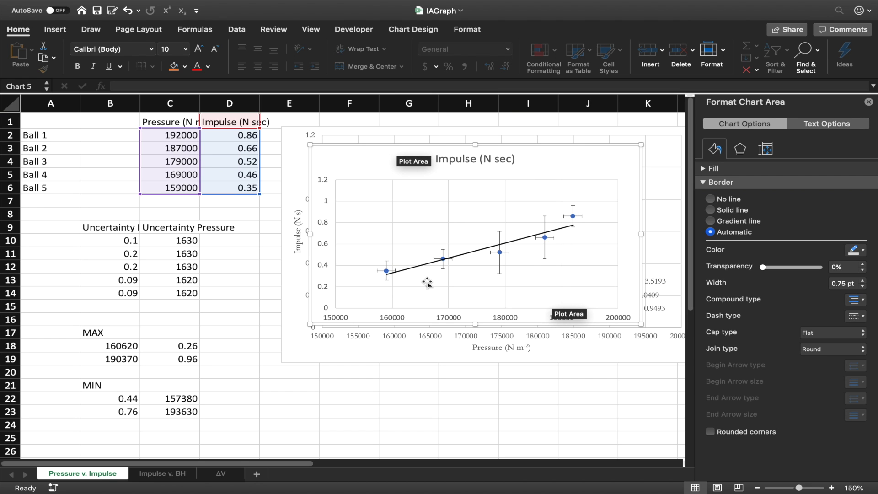
click(387, 271)
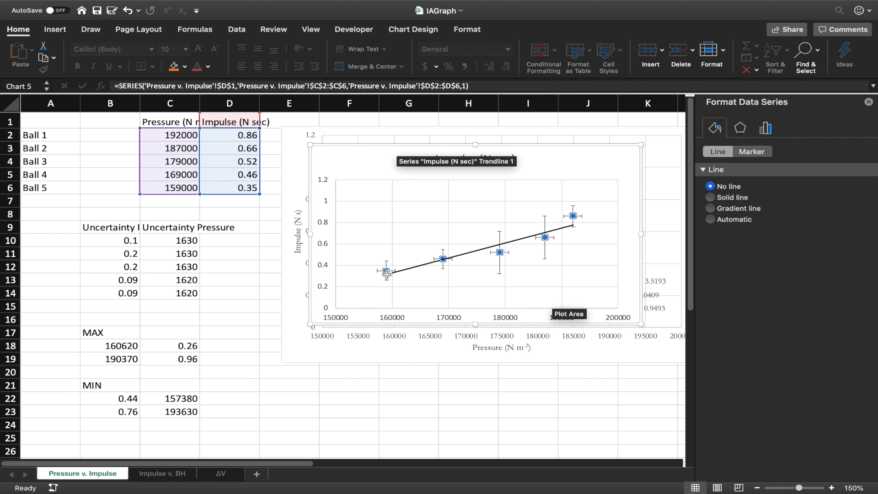
click(236, 253)
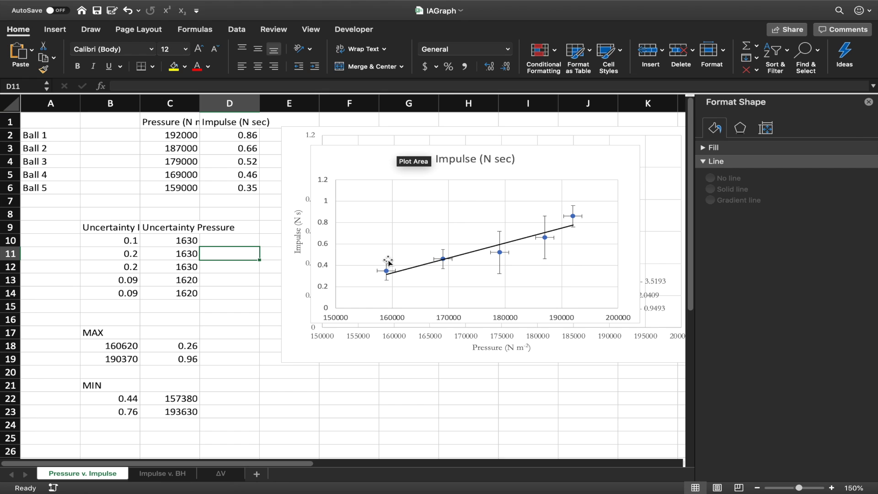
Compare the MAX and MIN table values with the error bar ends of the first and last data points in the Impulse chart
click(125, 402)
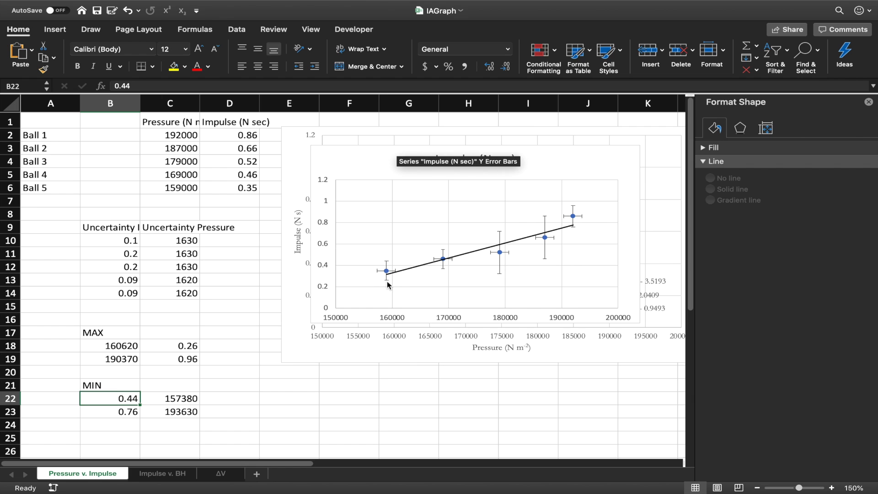
click(193, 348)
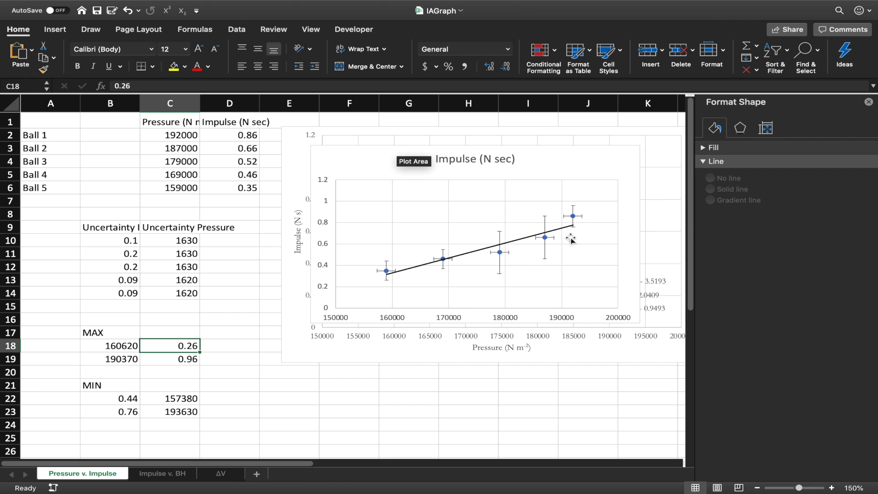
click(572, 216)
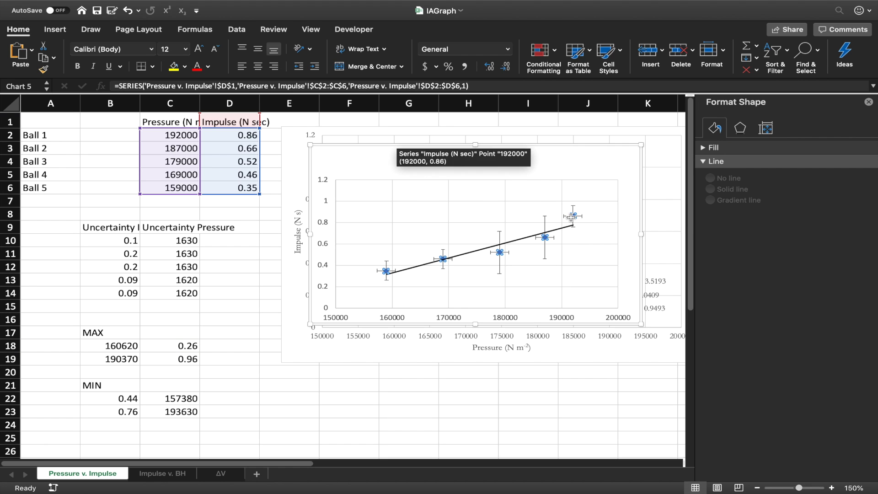
click(38, 132)
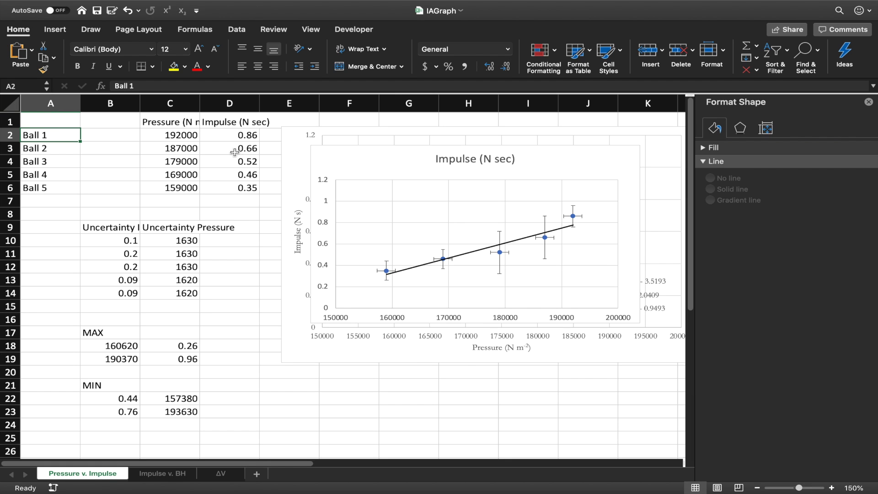
mouse_move(575, 216)
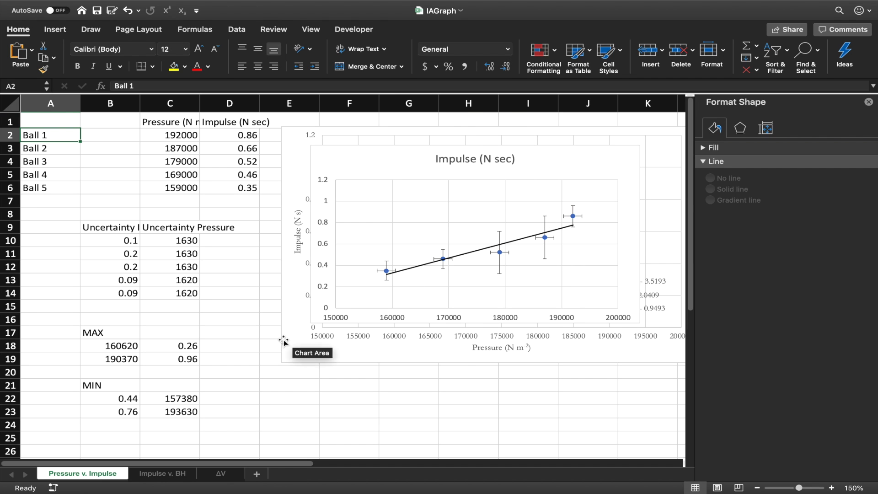
click(190, 361)
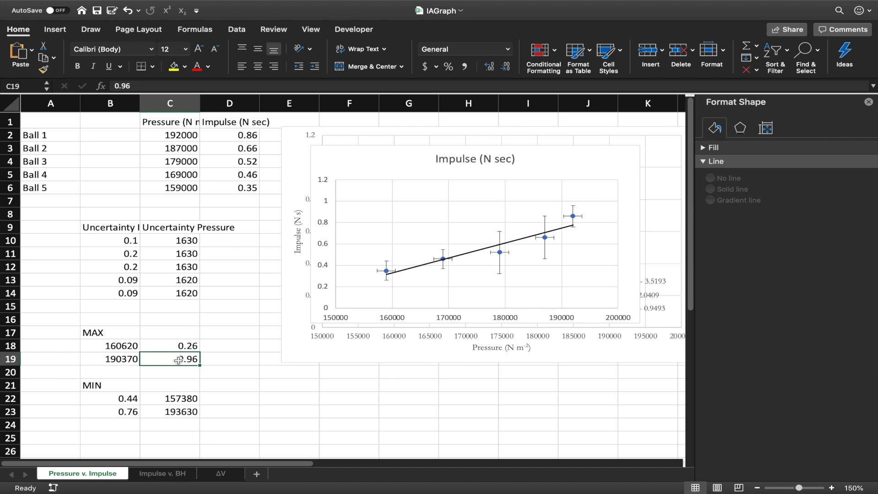
click(208, 374)
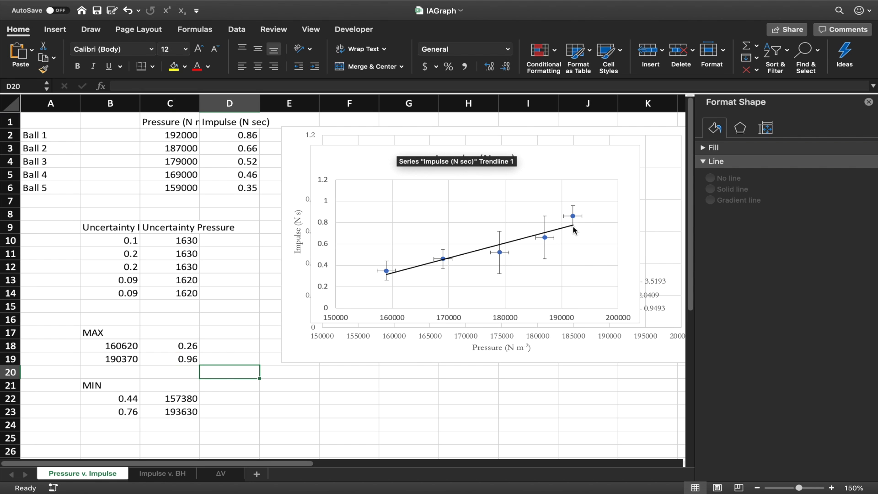
click(110, 411)
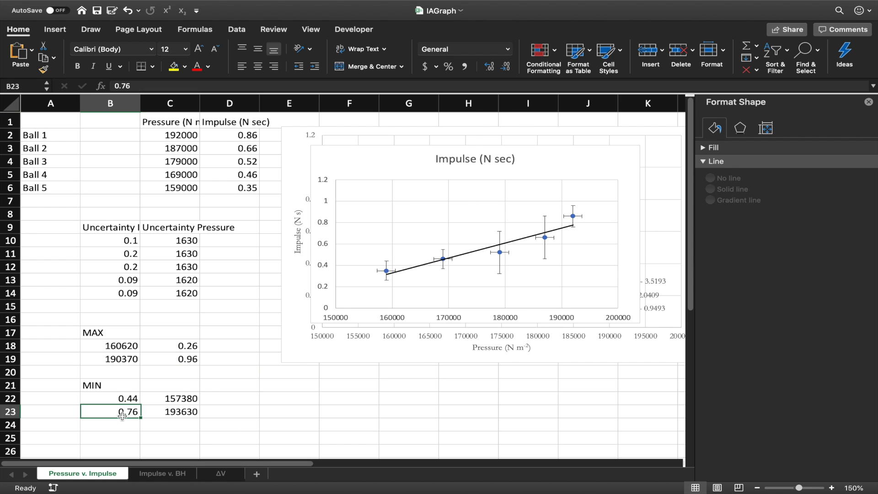
click(293, 395)
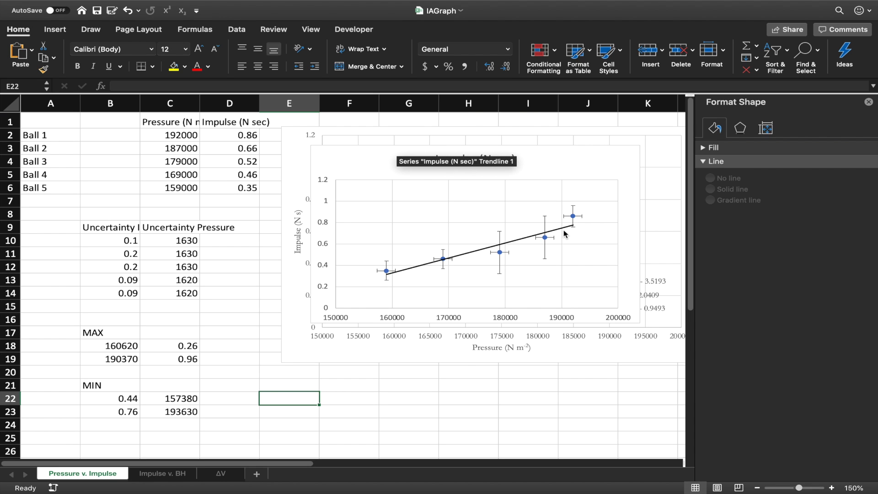
Set the MAX table's pressures to 159000 in B18 and 192000 in B19
click(121, 346)
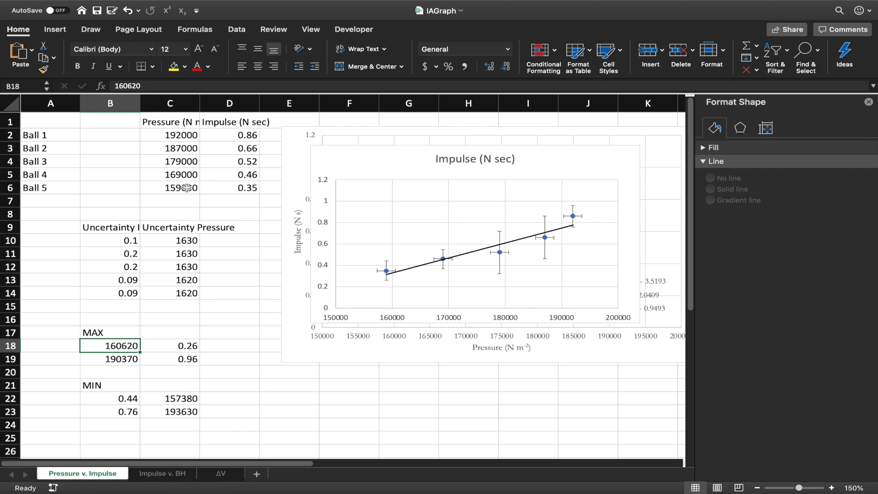
text(159)
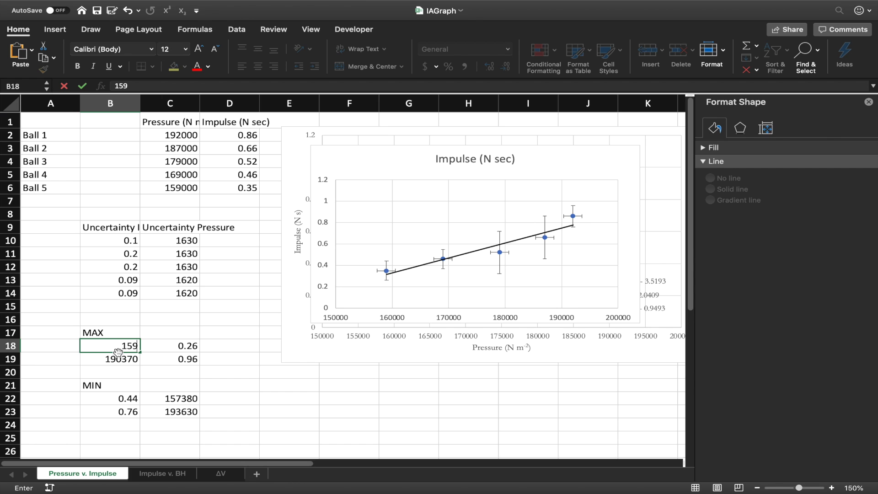
text(000)
key(Return)
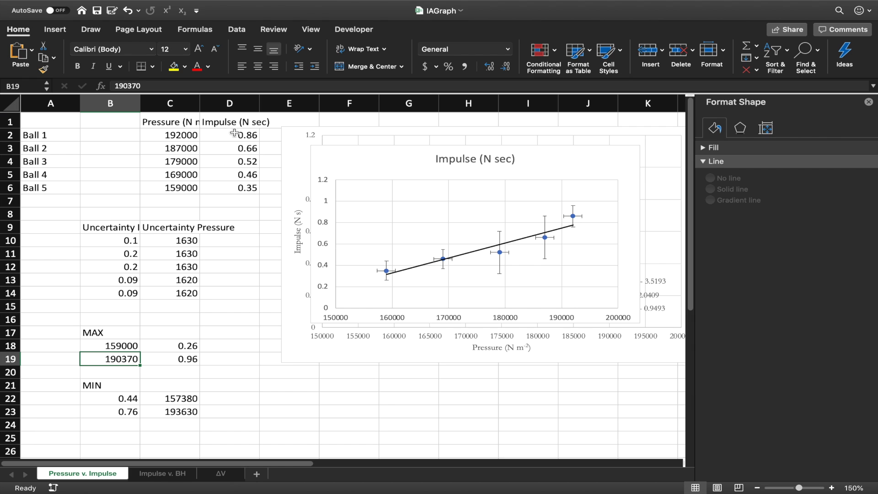
text(192000)
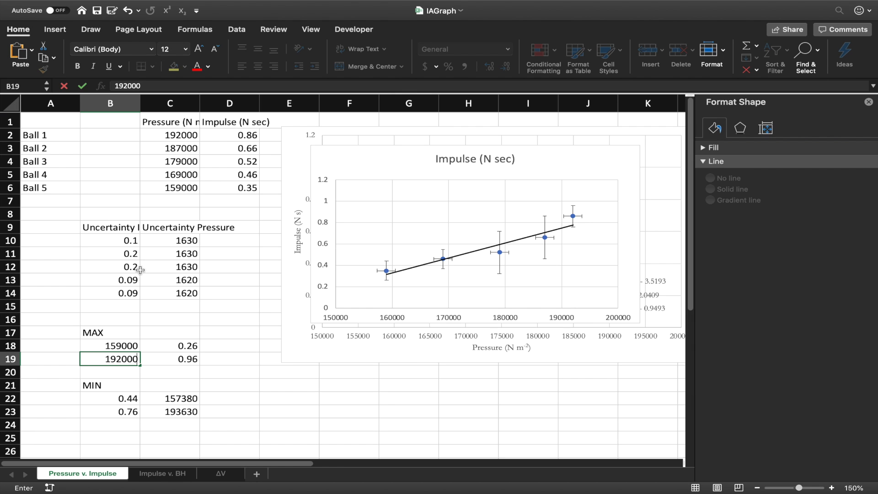
key(Return)
key(Down)
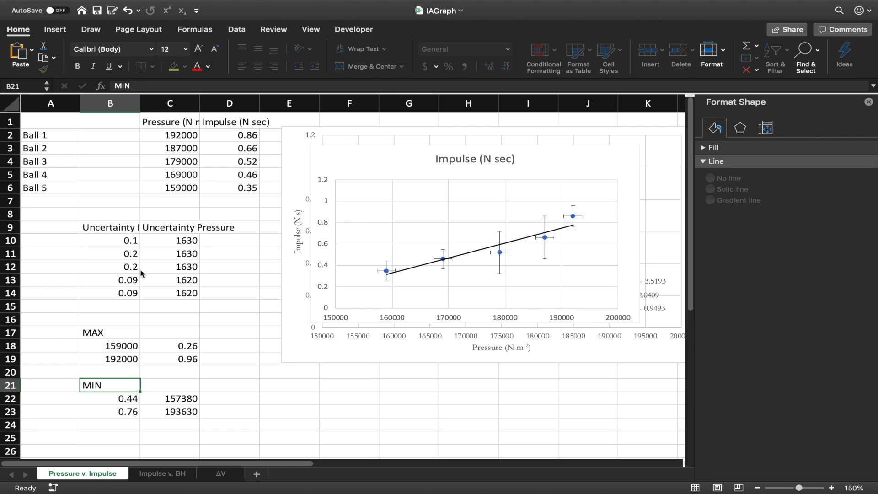
Set the MIN table's pressures to 159000 in C22 and 192000 in C23
click(184, 397)
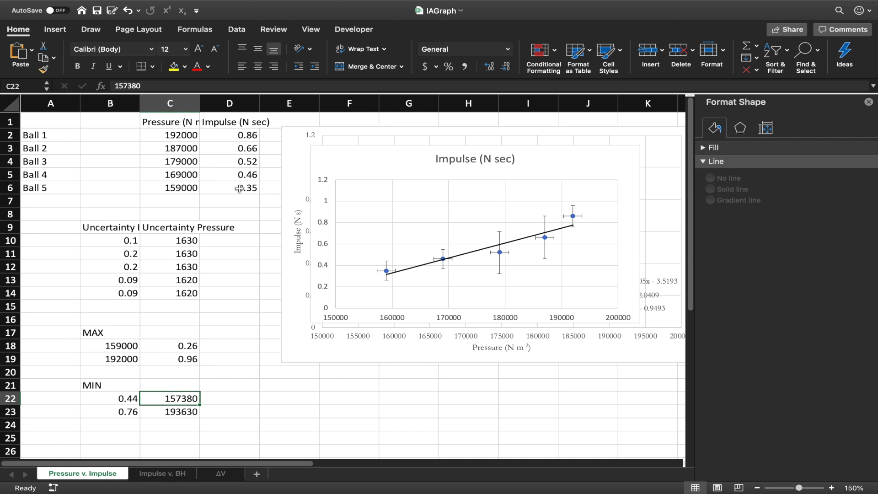
text(159000)
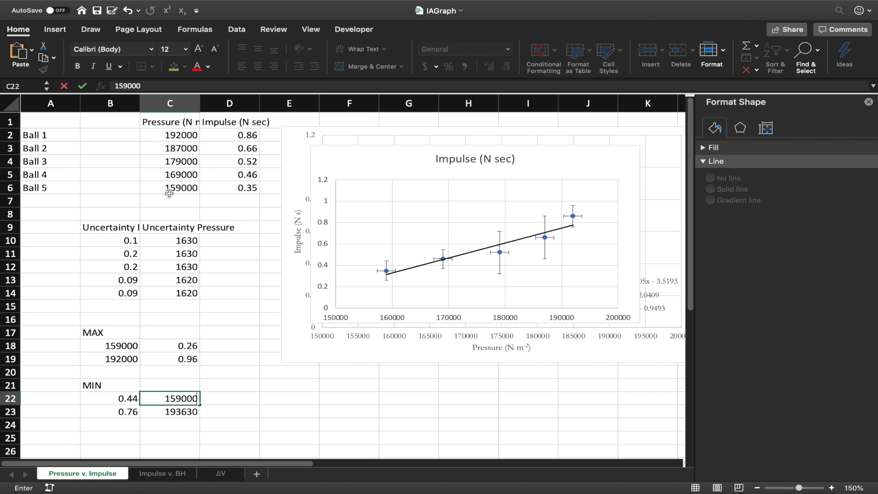
click(191, 414)
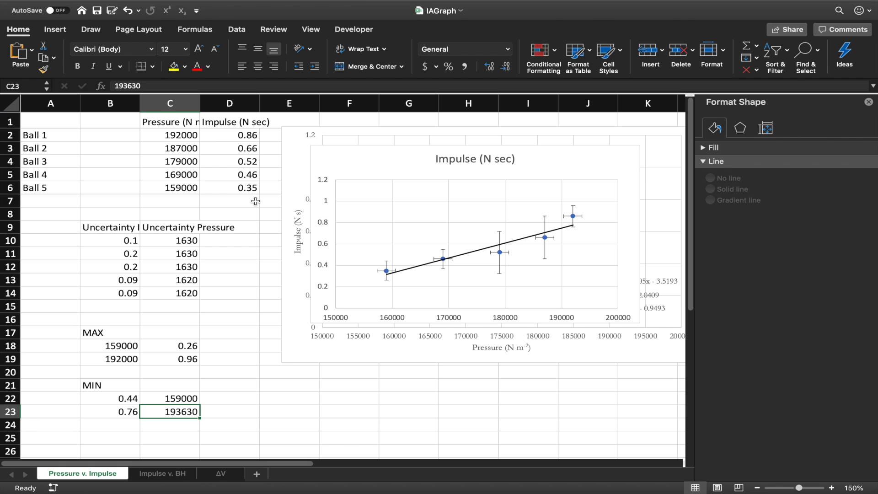
text(1920000)
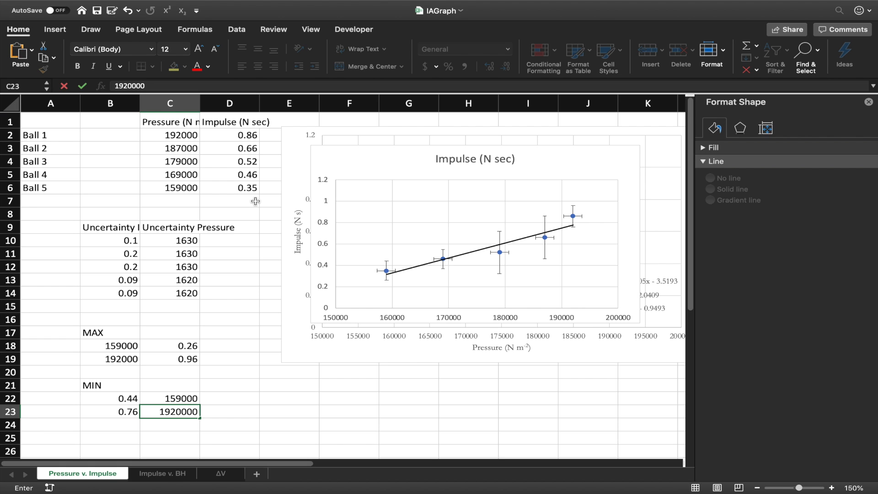
key(BackSpace)
key(Return)
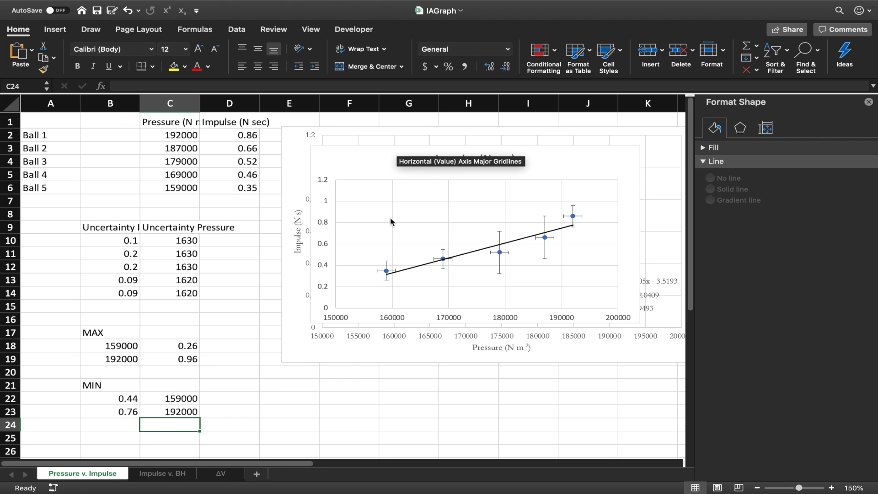
Add a new data series named Max Error to the Impulse chart's data source
click(376, 165)
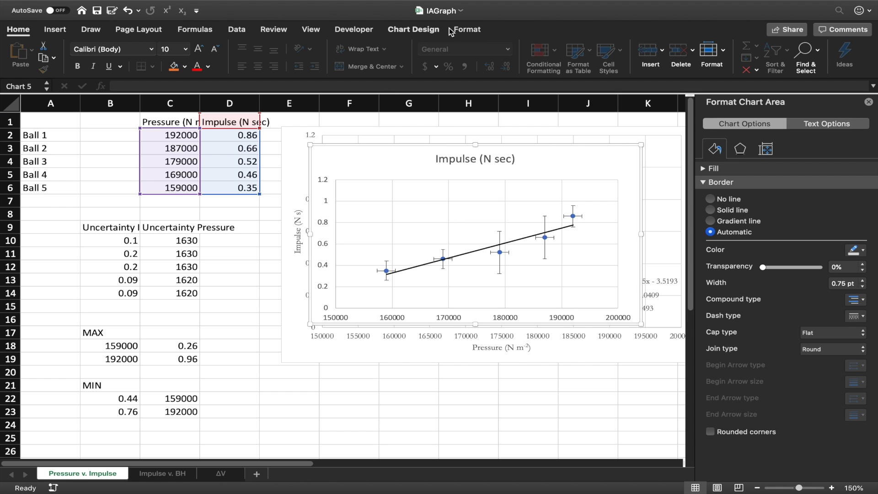
click(452, 30)
click(413, 29)
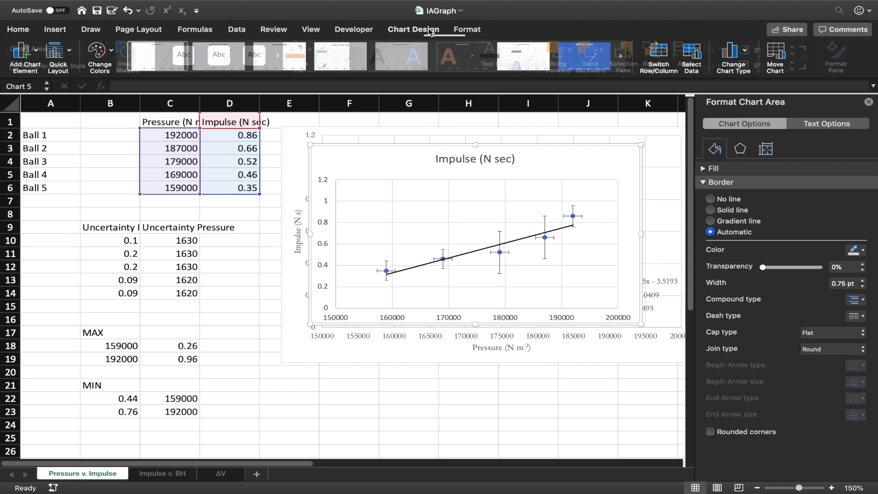
click(690, 55)
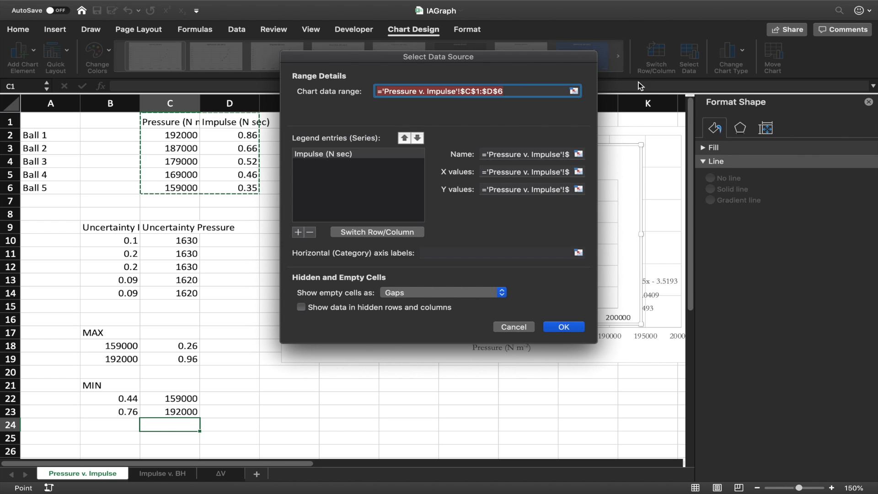
click(299, 233)
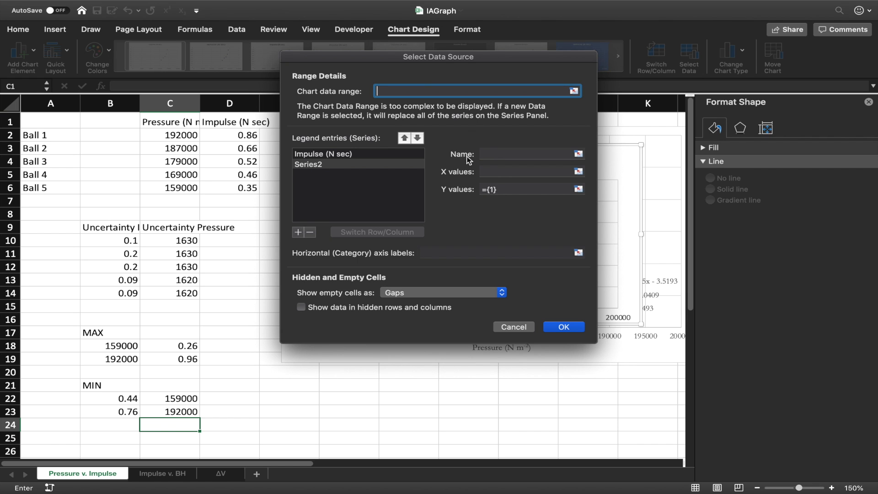
click(496, 154)
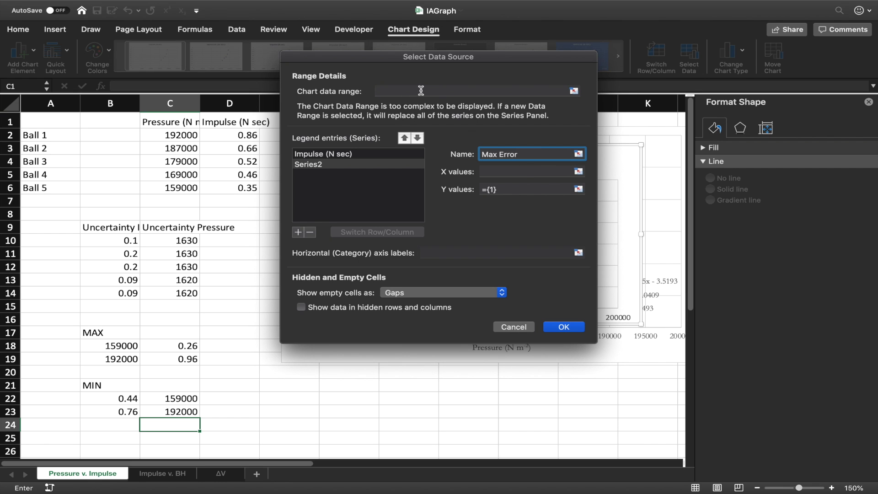
Set the Max Error series' X values to B18:B19 and its Y values to C18:C19, and apply the data source changes
click(493, 171)
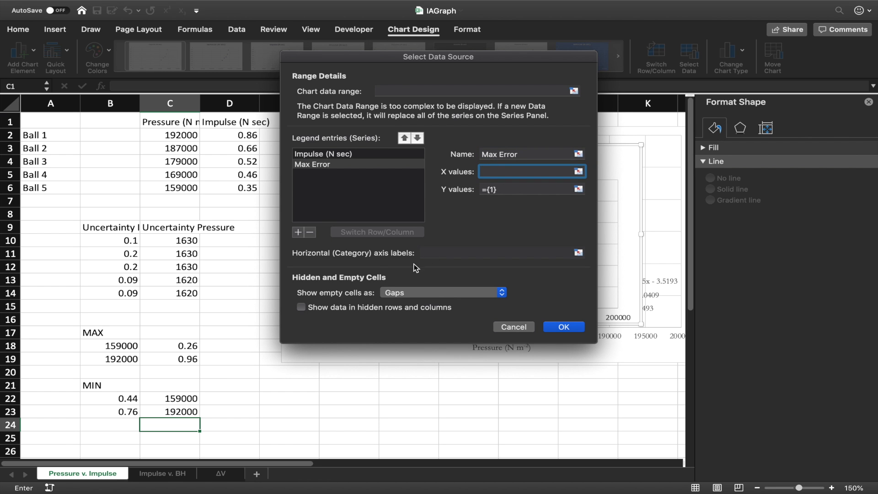
drag(109, 349, 110, 359)
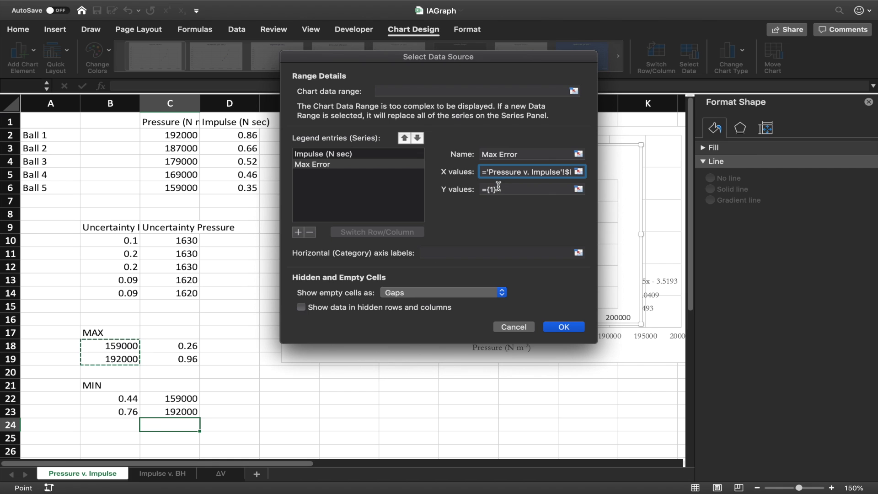
key(Tab)
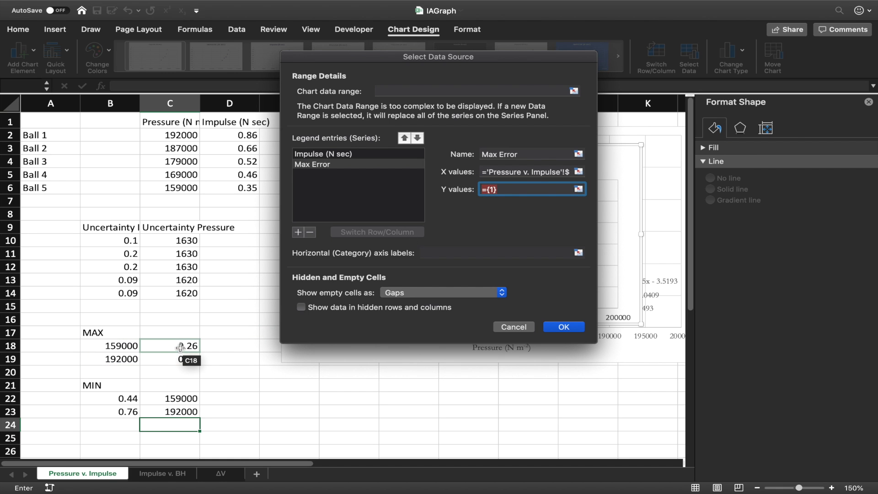
drag(180, 348, 182, 360)
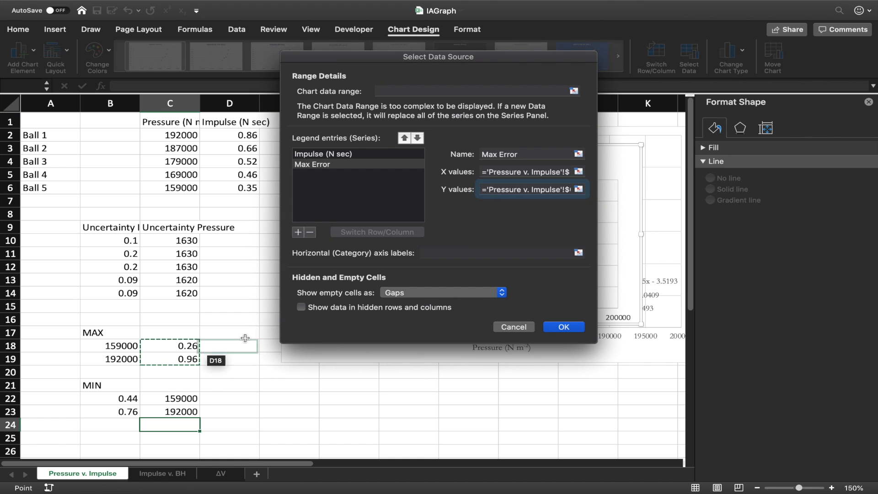
click(568, 329)
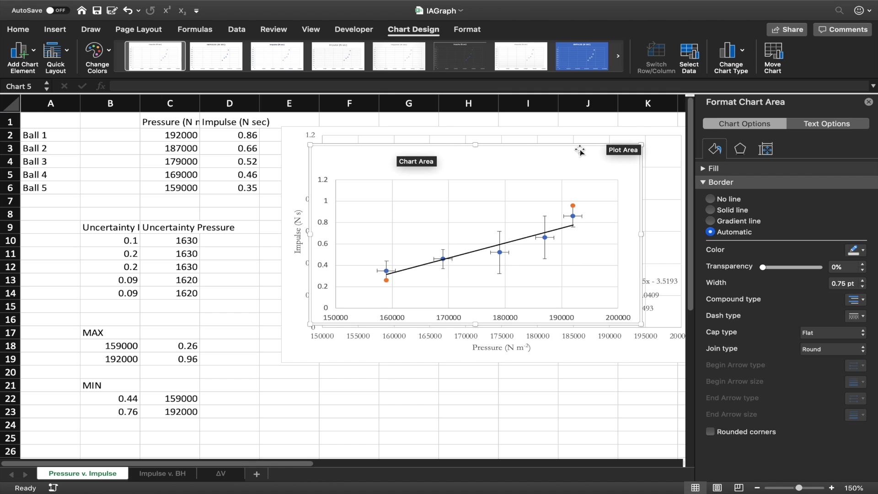
Add a third data series named Min Error to the chart's data source
click(689, 54)
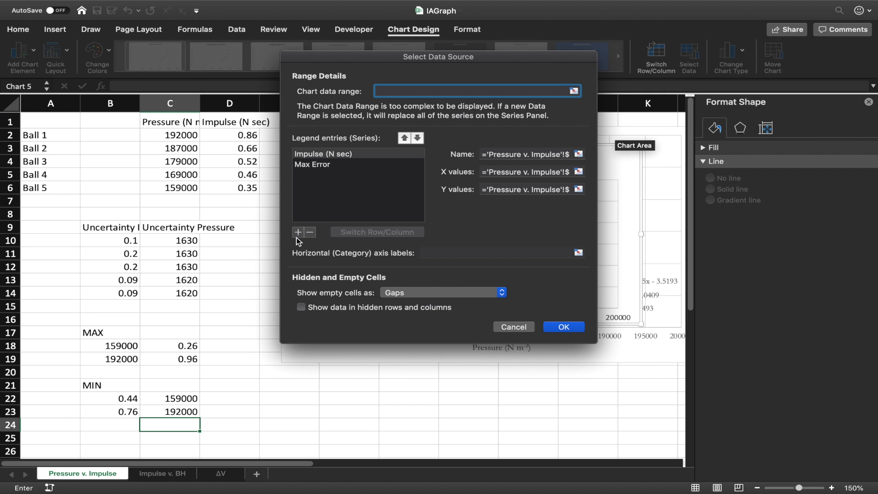
click(298, 233)
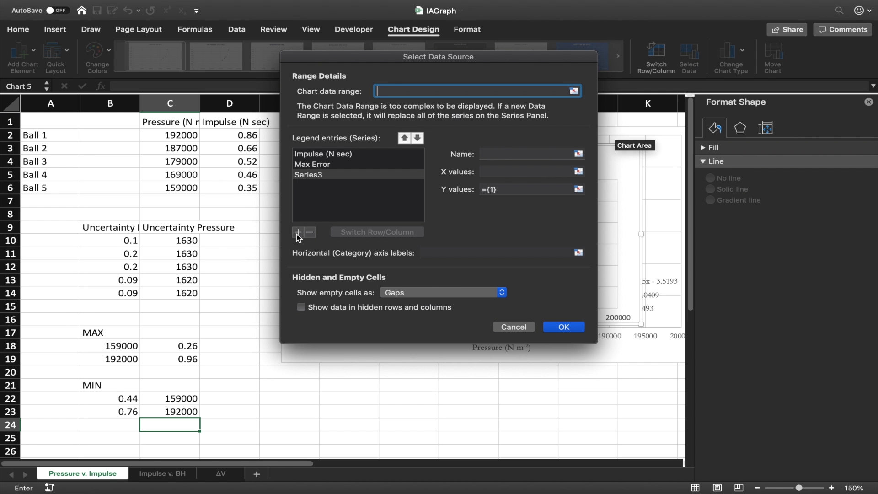
click(505, 155)
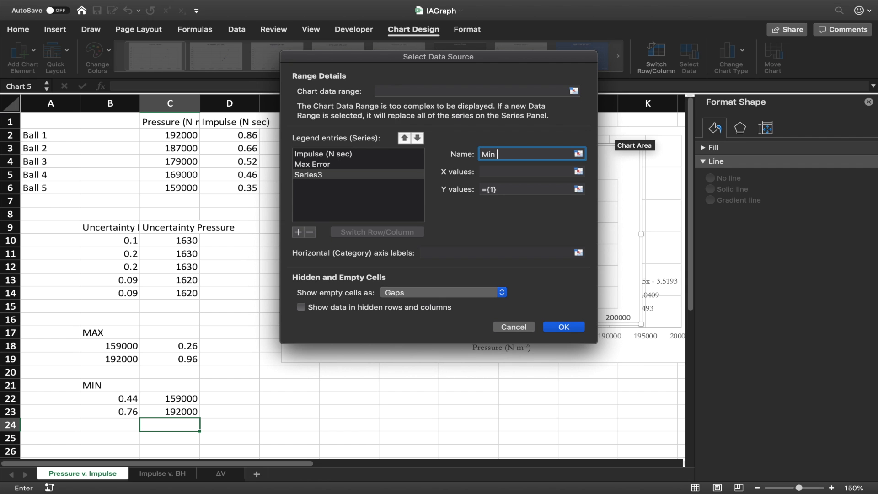
Set the Min Error series' X values to C22:C23 and its Y values to B22:B23, and apply the data source changes
click(552, 170)
drag(151, 403, 163, 418)
click(491, 190)
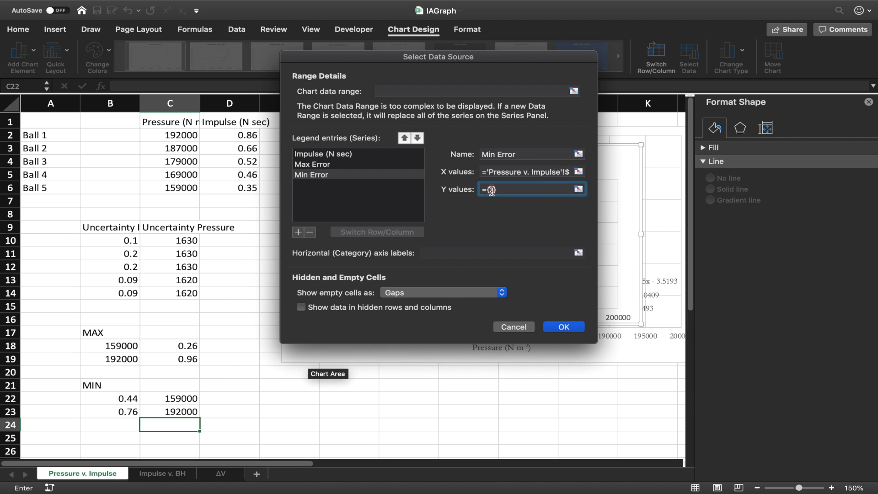
triple_click(491, 190)
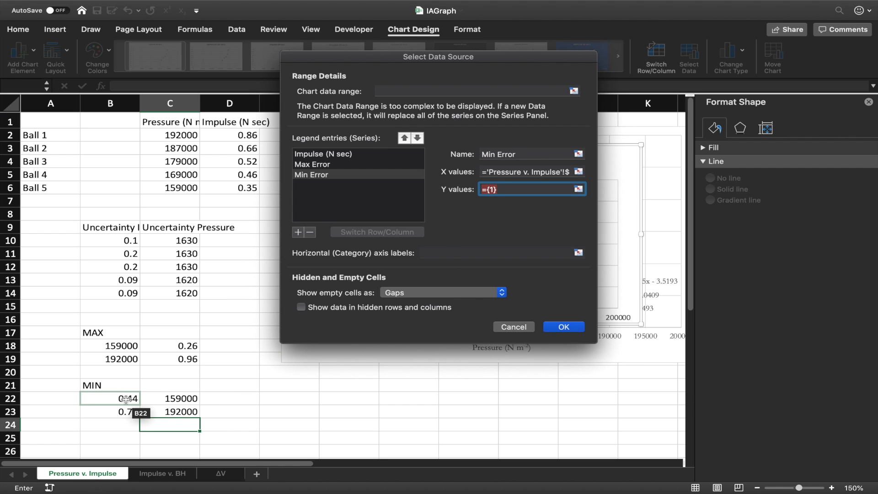
drag(126, 399, 128, 414)
click(563, 327)
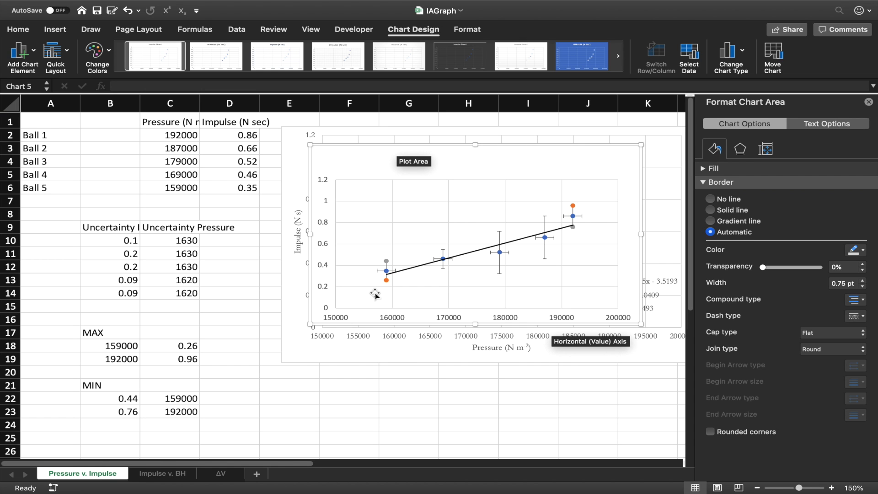
Hide the Max Error series' markers by setting their fill to No fill and their border to No line
mouse_move(385, 283)
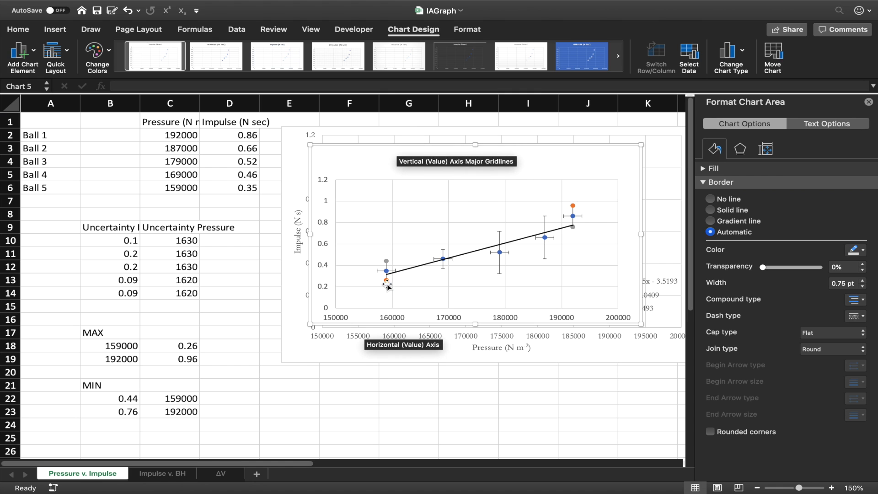
click(386, 280)
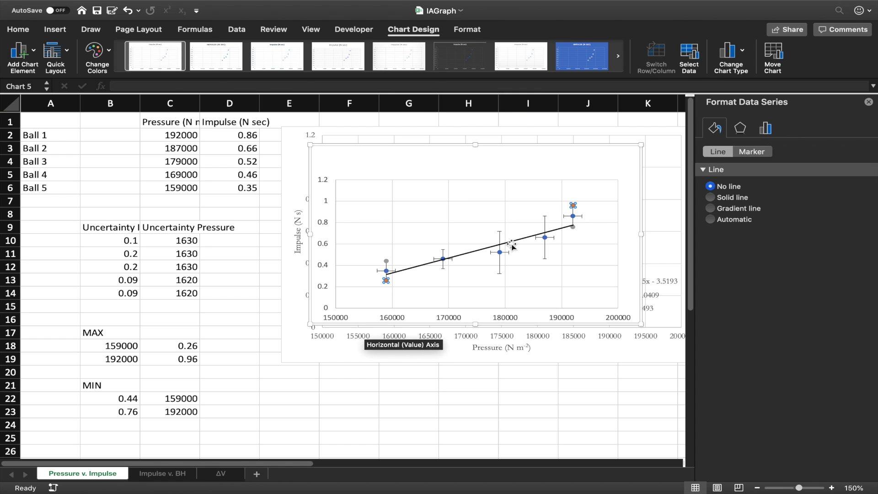
click(745, 152)
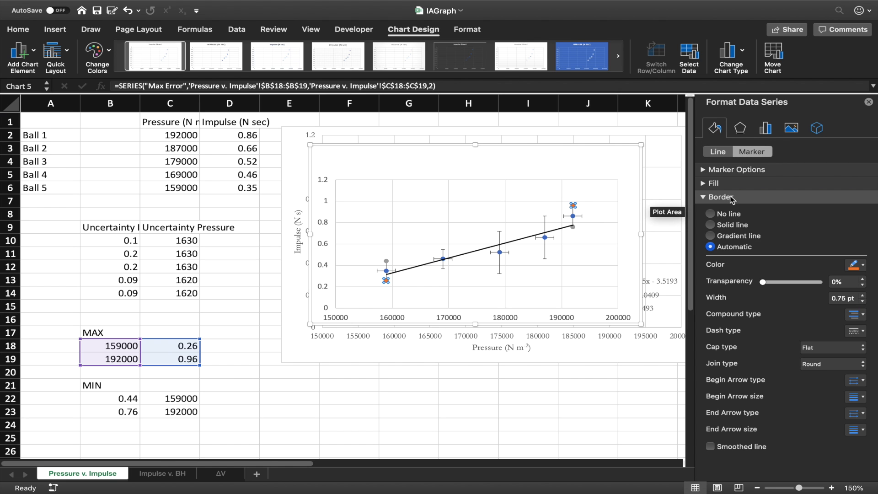
click(723, 182)
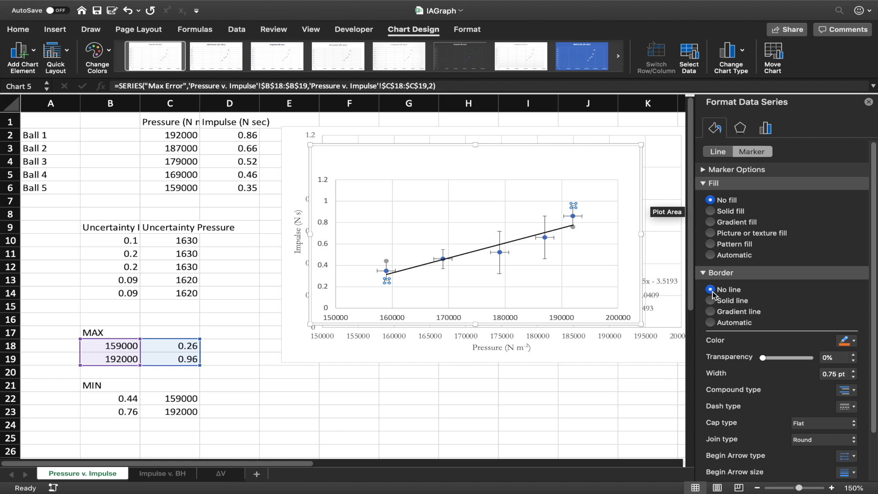
click(567, 385)
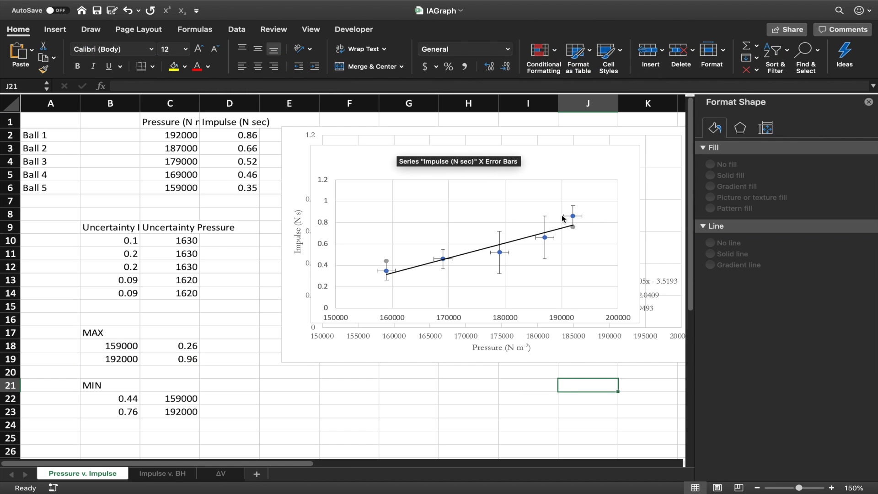
Hide the Min Error series' markers by setting their fill to No fill and their border to No line
click(386, 261)
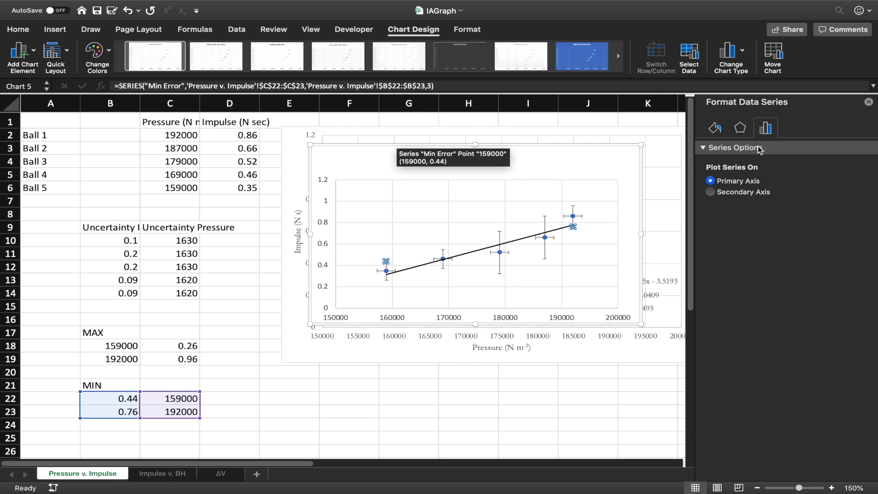
click(718, 129)
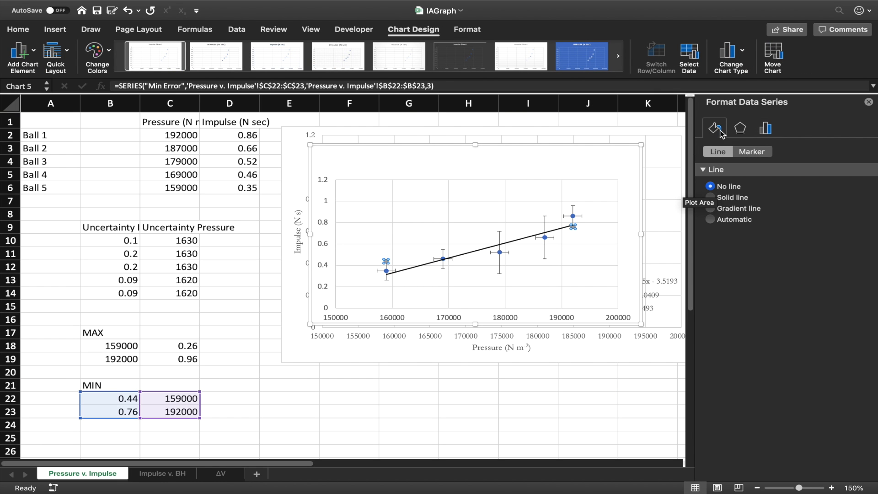
click(750, 152)
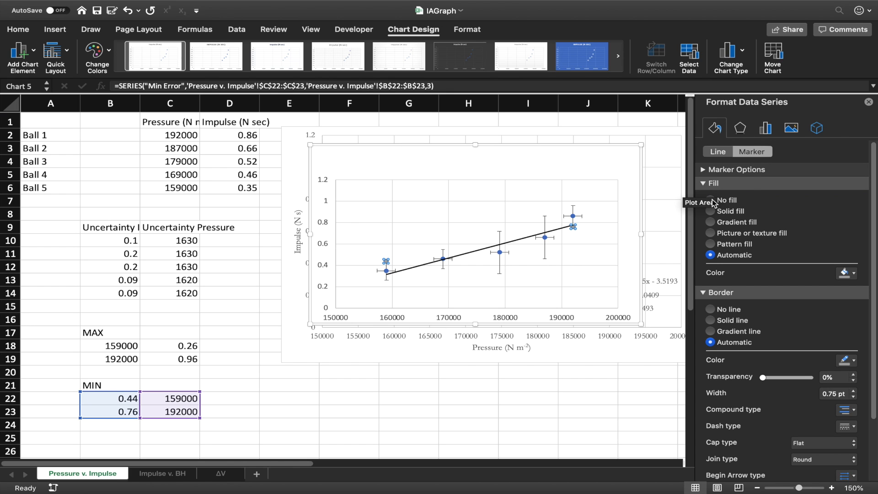
click(736, 201)
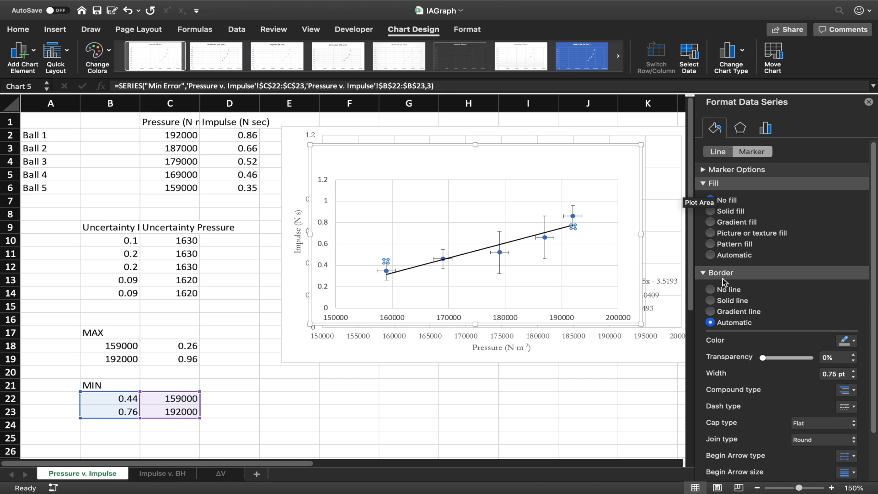
click(729, 291)
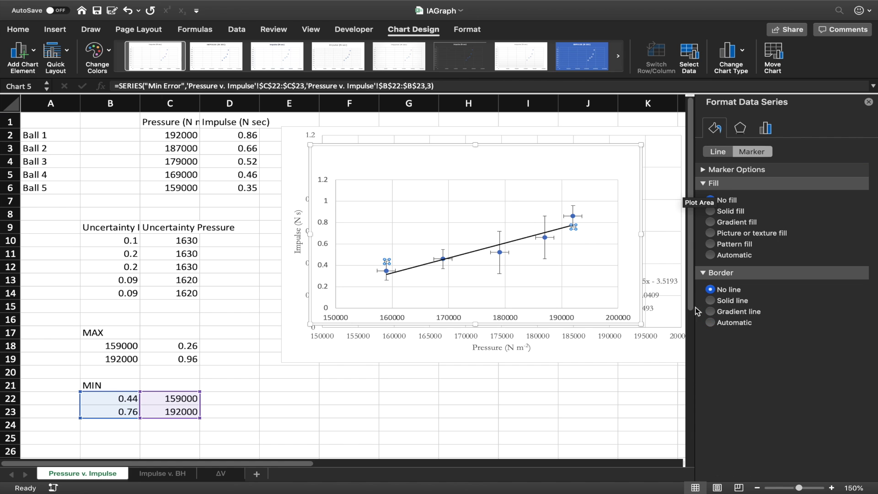
click(551, 414)
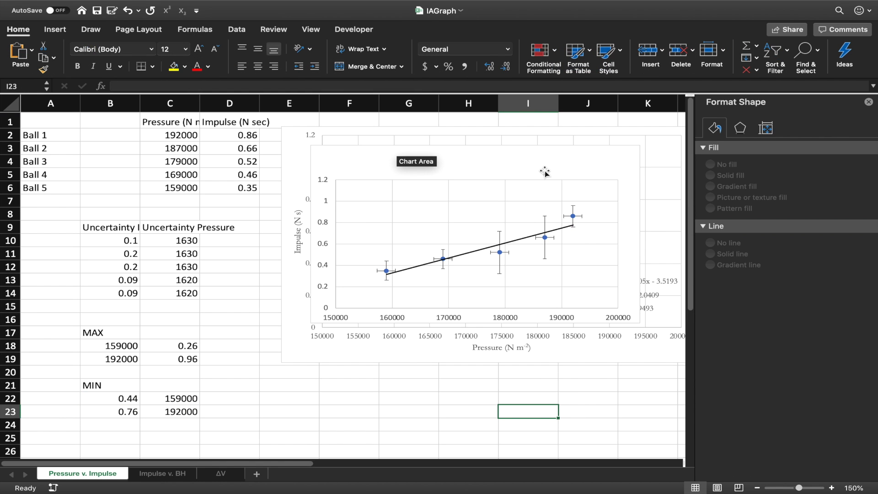
Add a linear trendline based on the Max Error series to the chart
click(545, 172)
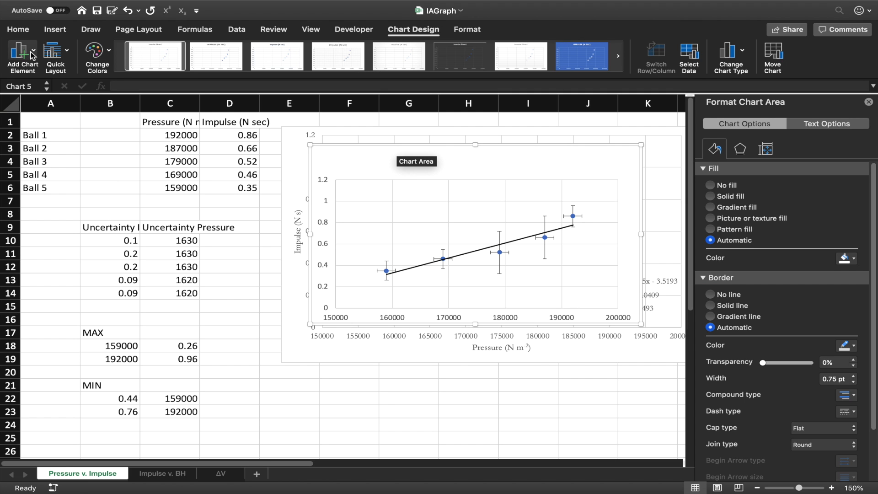
click(32, 53)
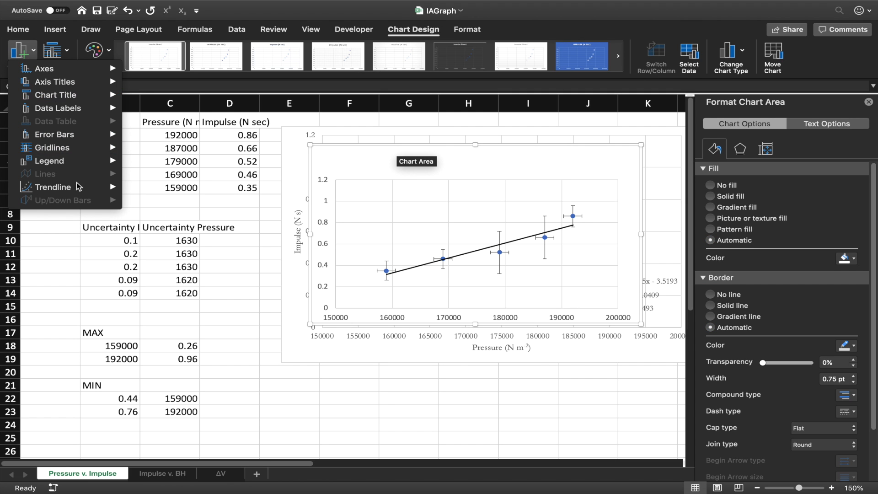
mouse_move(79, 186)
click(174, 209)
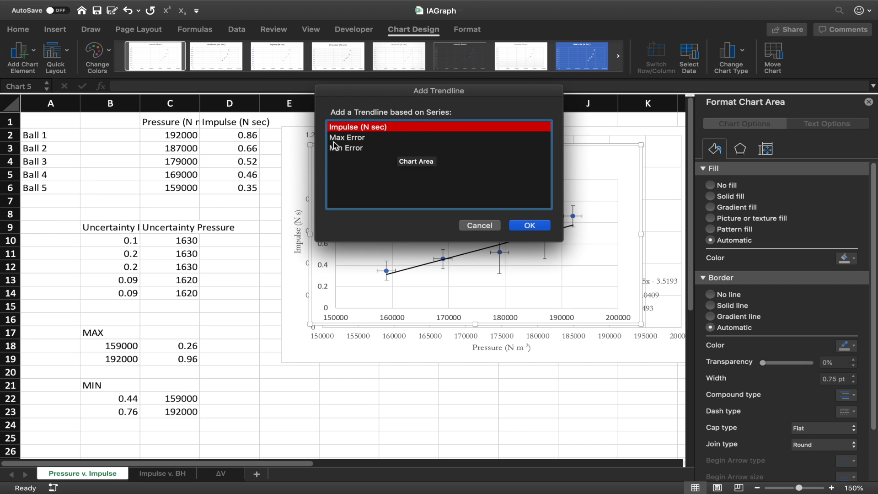
click(357, 139)
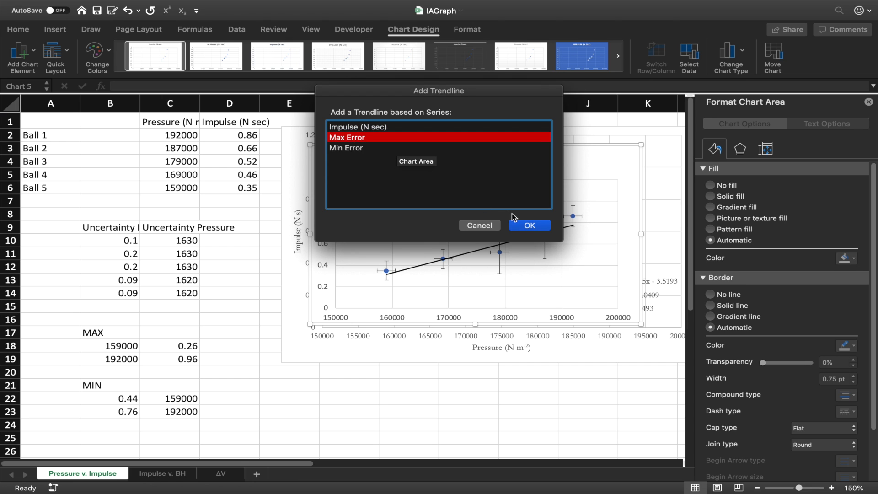
click(542, 228)
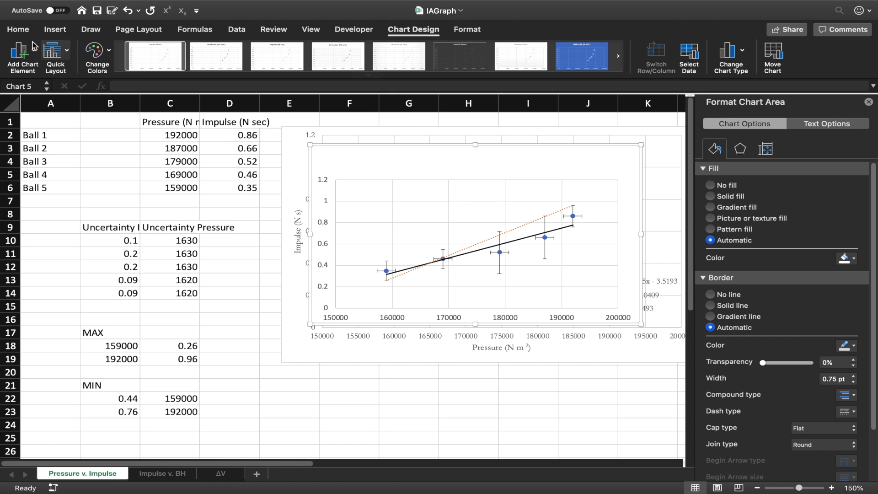
Add a linear trendline based on the Min Error series to the chart
click(21, 51)
mouse_move(81, 151)
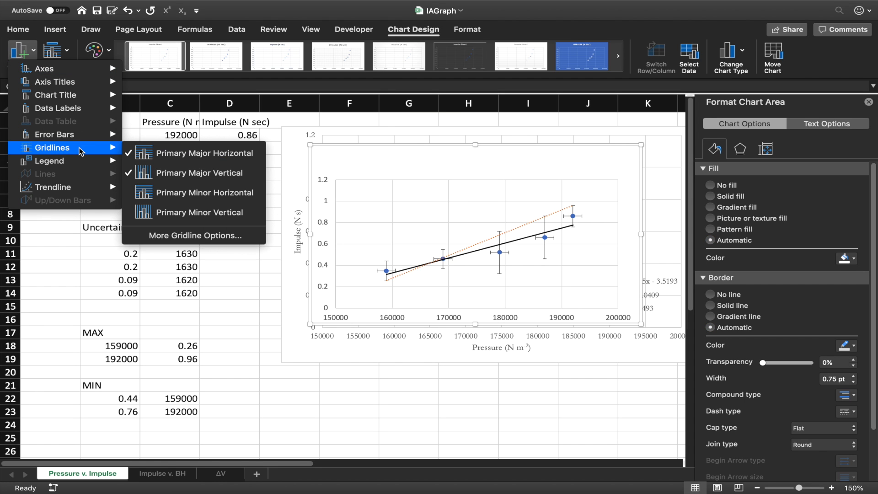
mouse_move(84, 186)
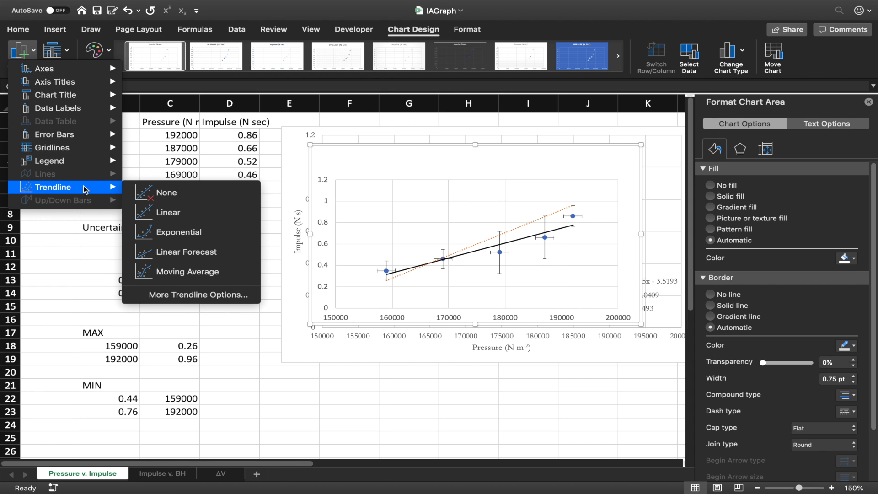
click(188, 208)
click(362, 148)
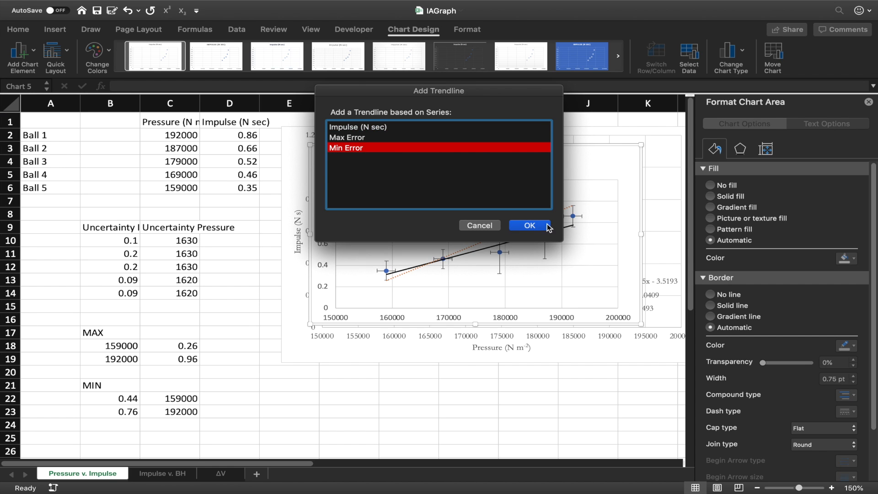
click(529, 225)
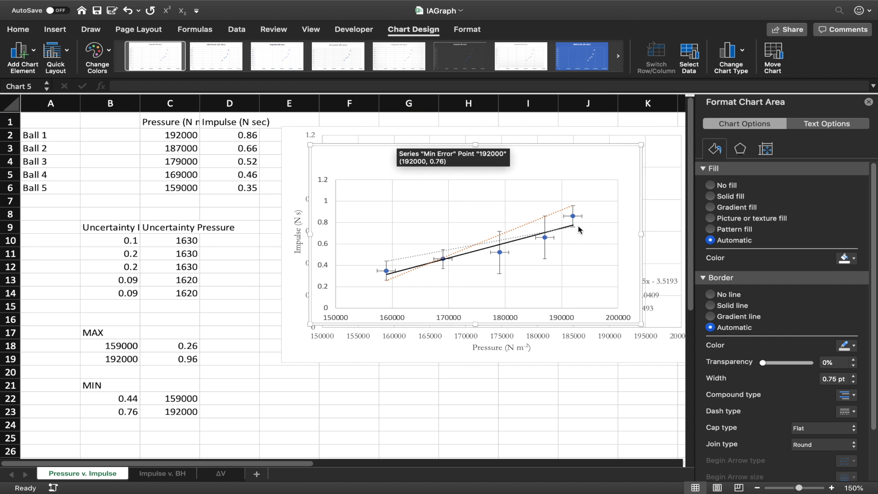
Change the dash type of both the Max Error and Min Error trendlines to solid
click(528, 227)
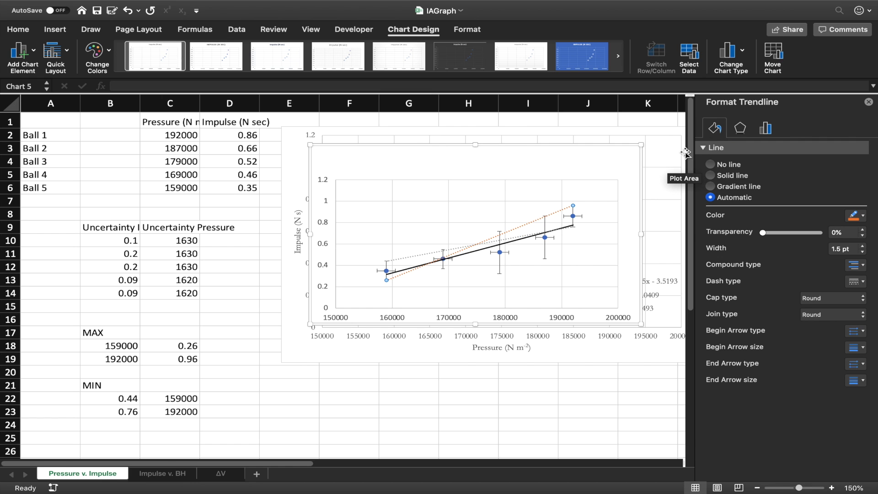
click(856, 281)
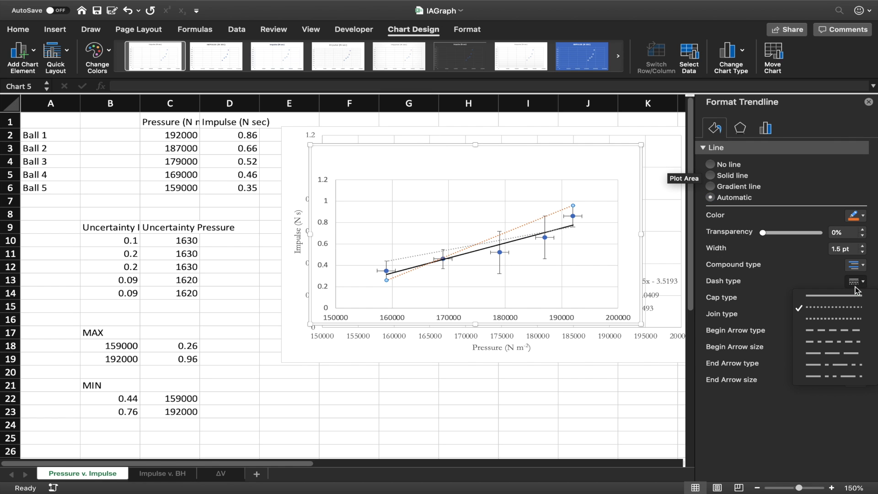
click(844, 289)
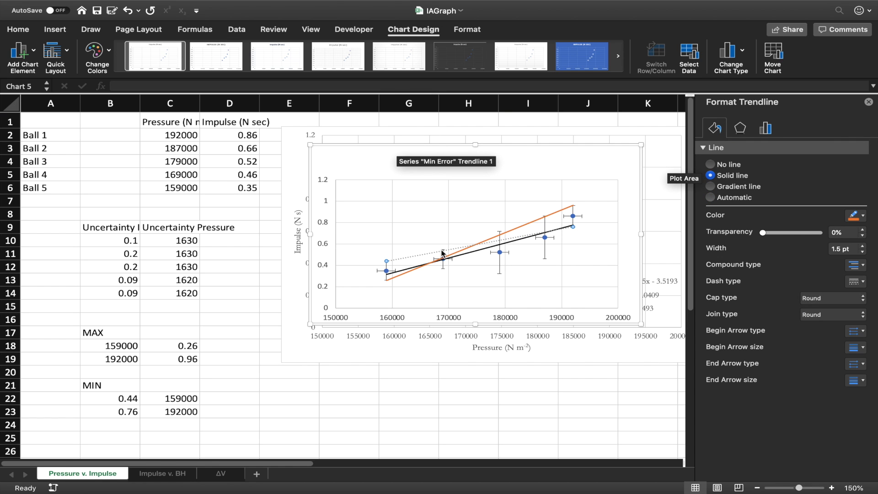
click(860, 283)
click(844, 289)
Recolor the Max Error trendline with the gray theme color
click(517, 228)
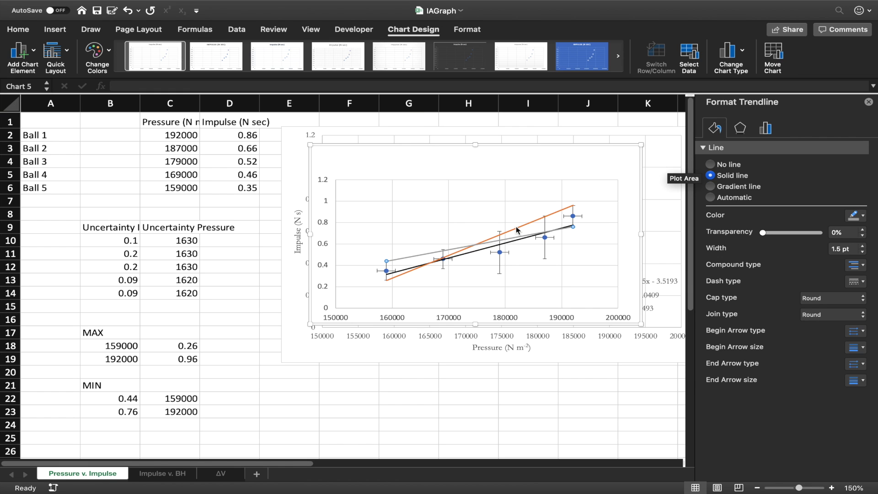
click(863, 216)
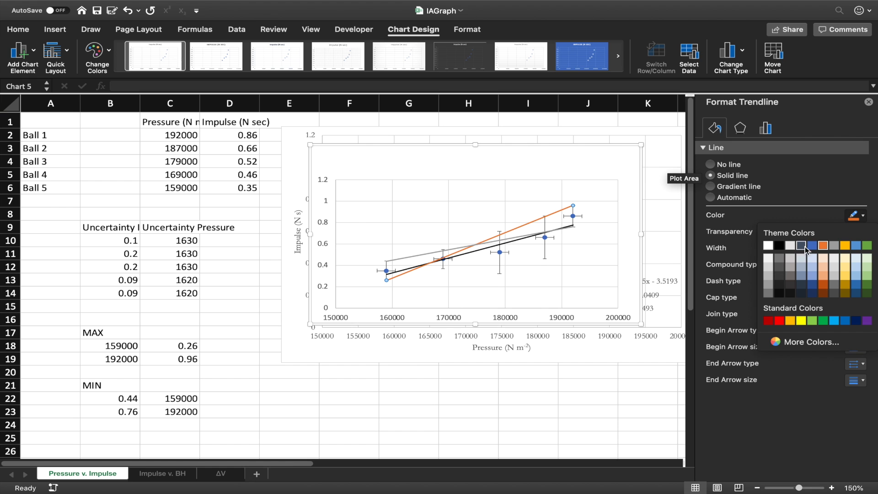
click(834, 246)
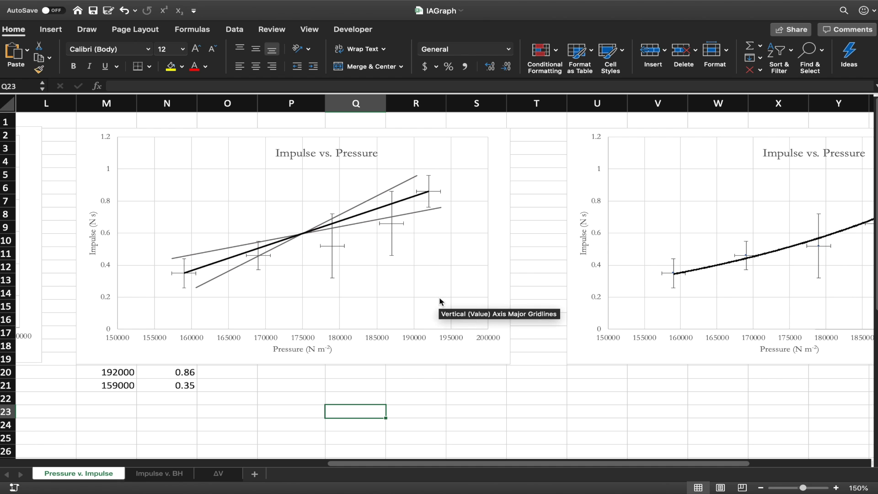
Display the equations of the Centered Trend Line and Max Error trendlines on the Impulse vs. Pressure chart beside column M
double_click(360, 216)
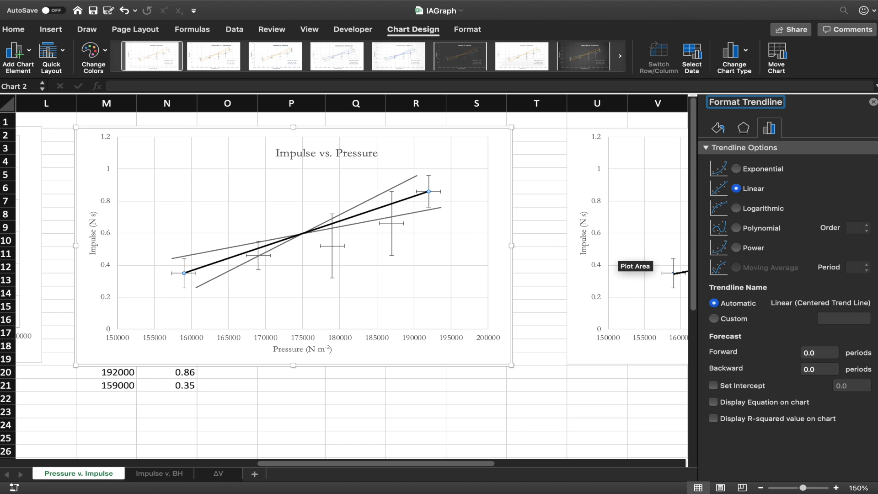
click(762, 403)
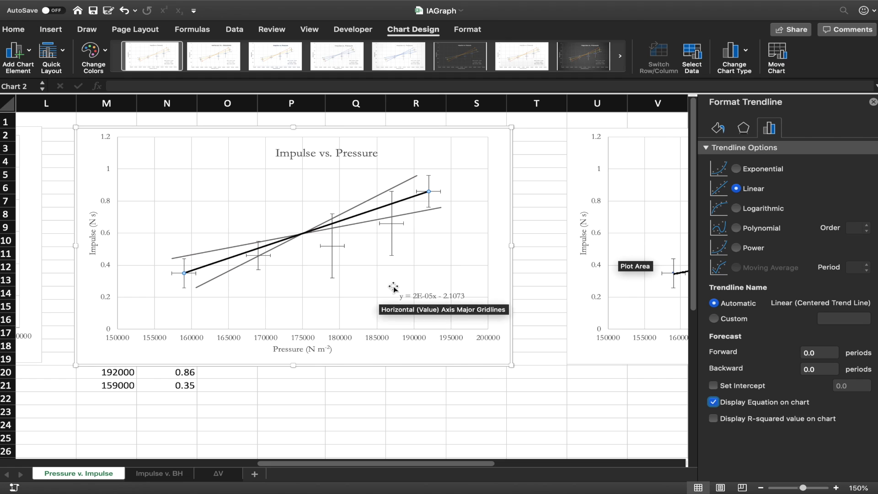
click(375, 201)
click(760, 402)
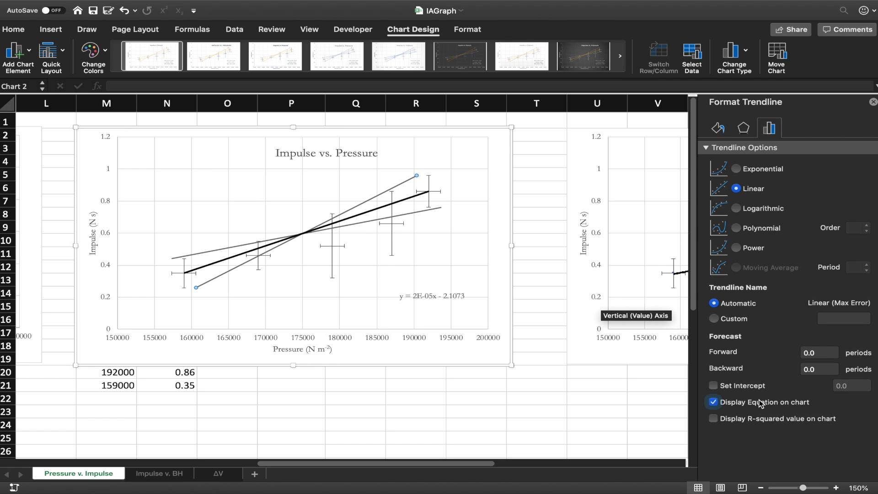
Display the equation of the Min Error trendline on the Impulse vs. Pressure chart
click(352, 227)
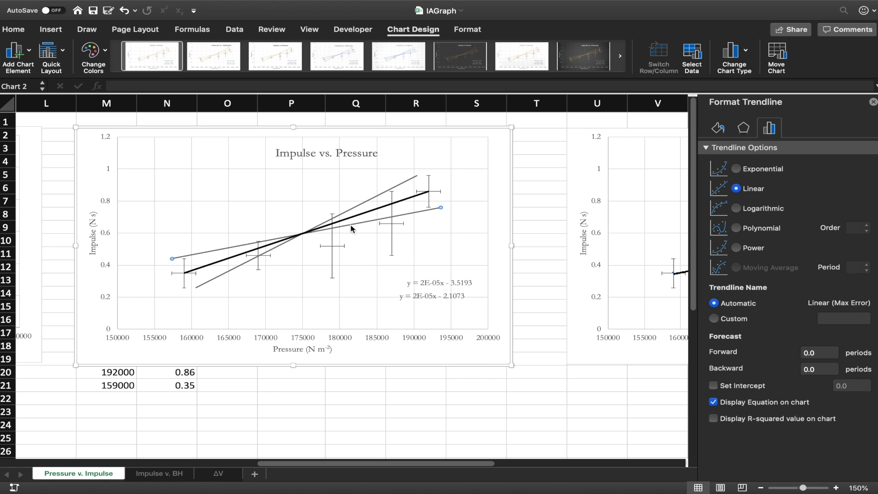
click(745, 401)
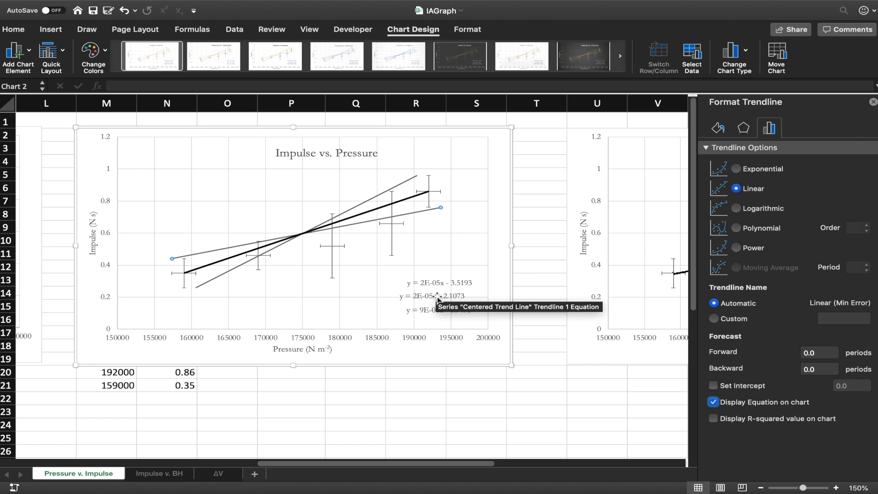
Replace the y in the Max Error trendline equation with MAX and the y in the Min Error equation with MIN
click(413, 283)
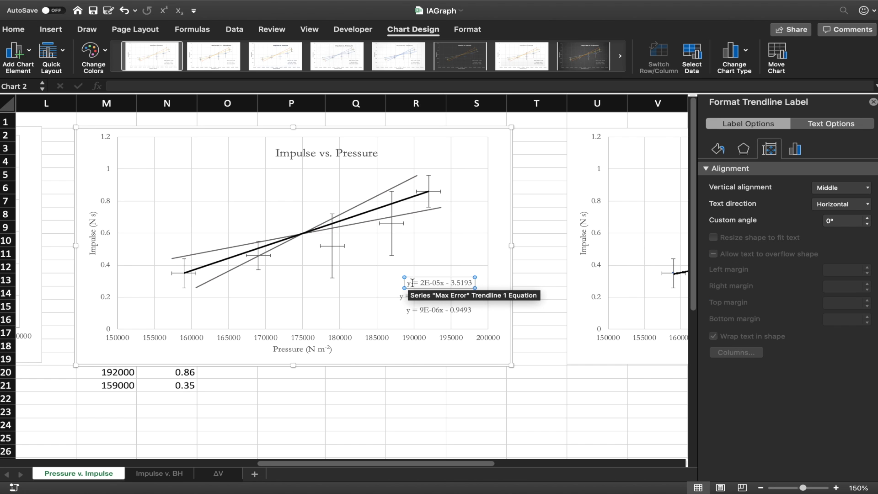
key(BackSpace)
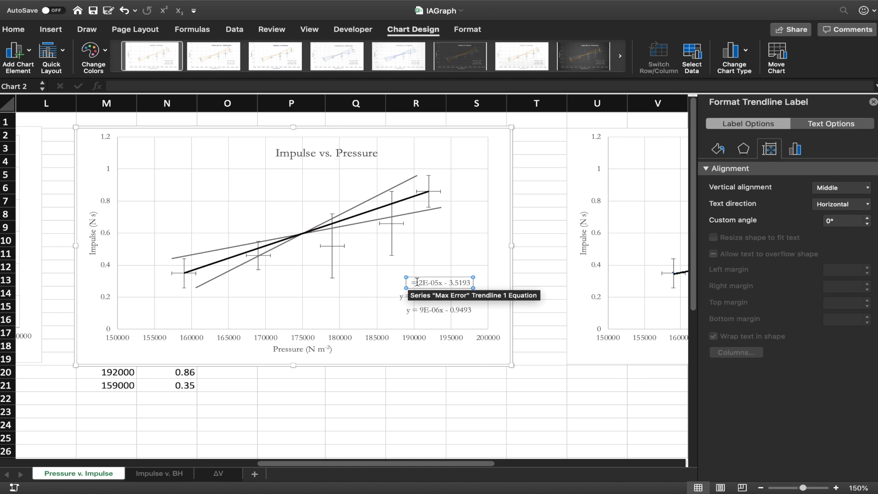
text(MAX)
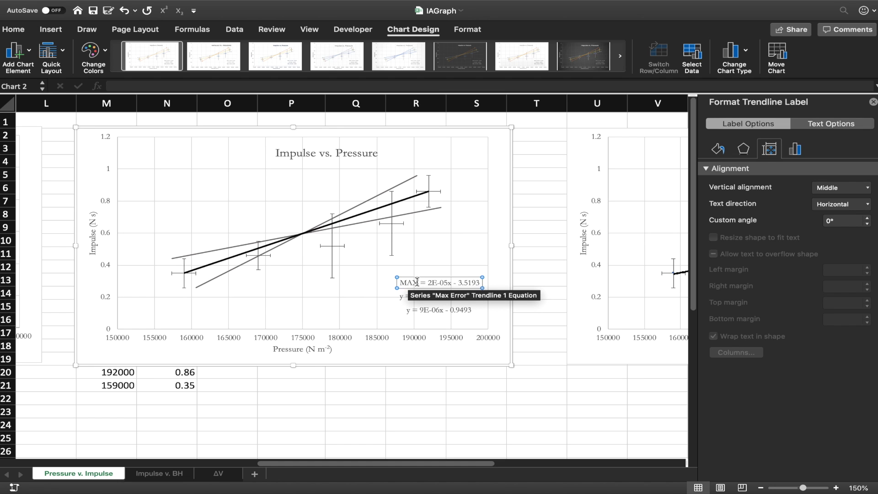
click(409, 311)
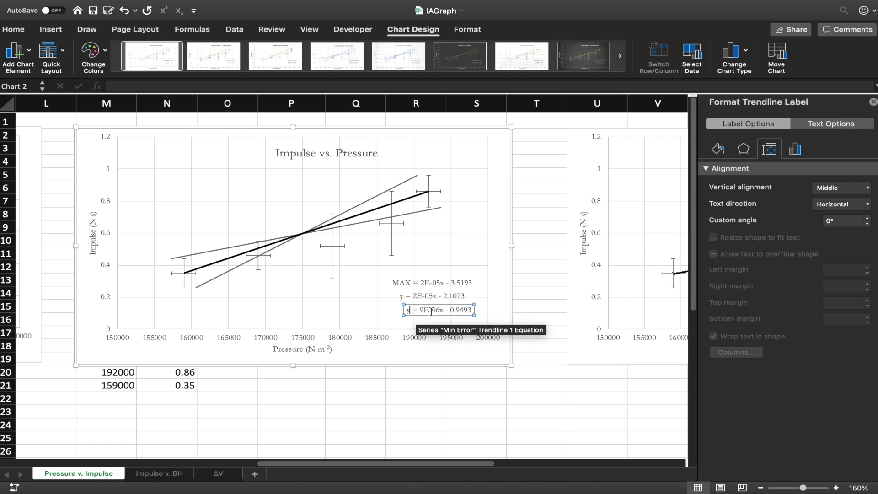
key(BackSpace)
text(MIN)
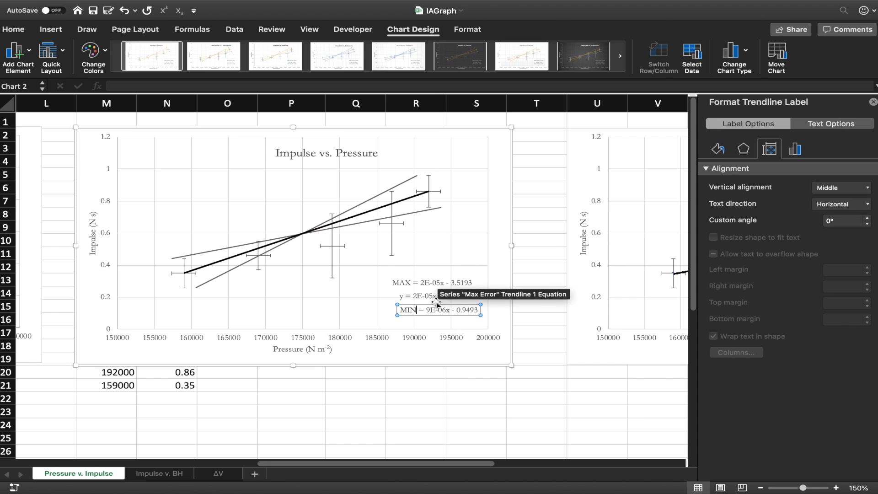
click(535, 381)
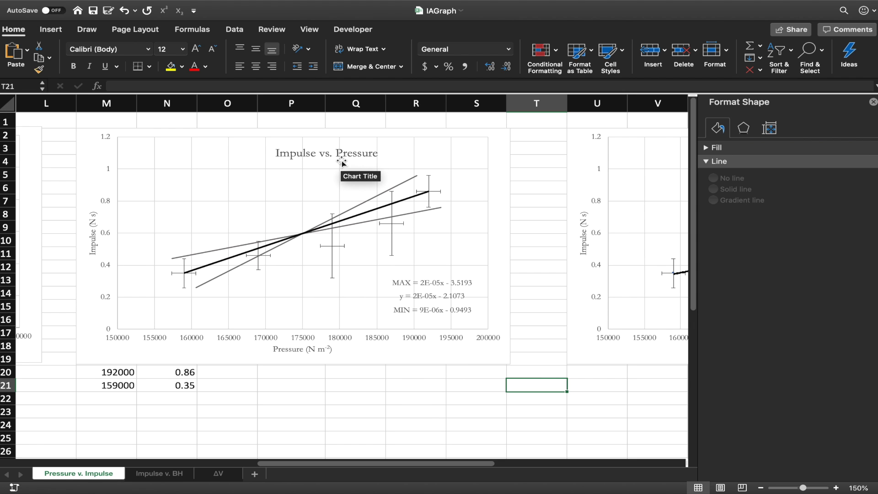
click(475, 156)
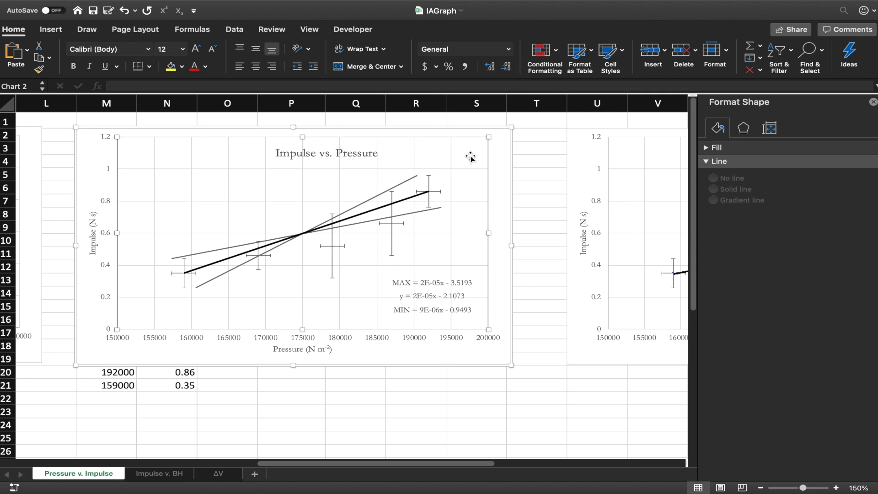
click(20, 54)
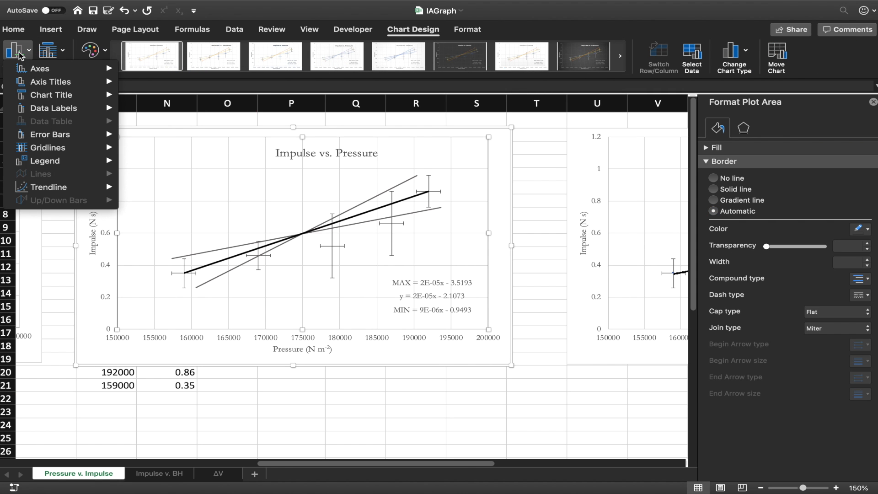
mouse_move(34, 84)
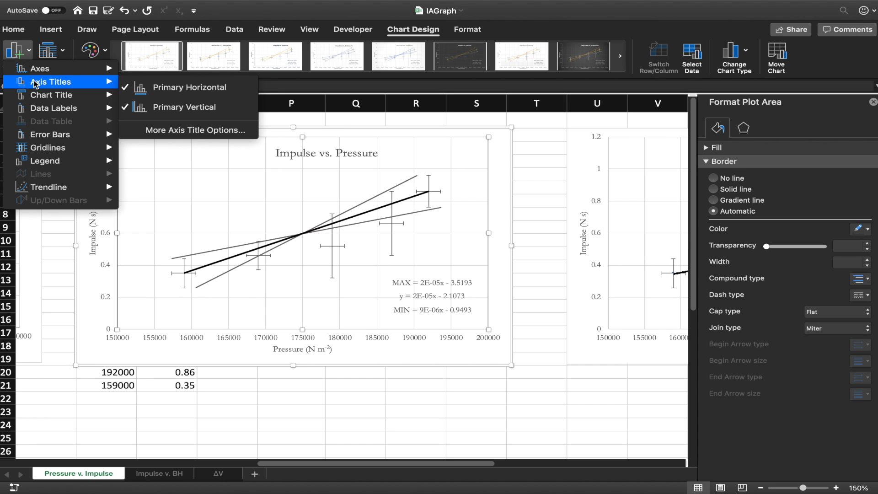
click(18, 53)
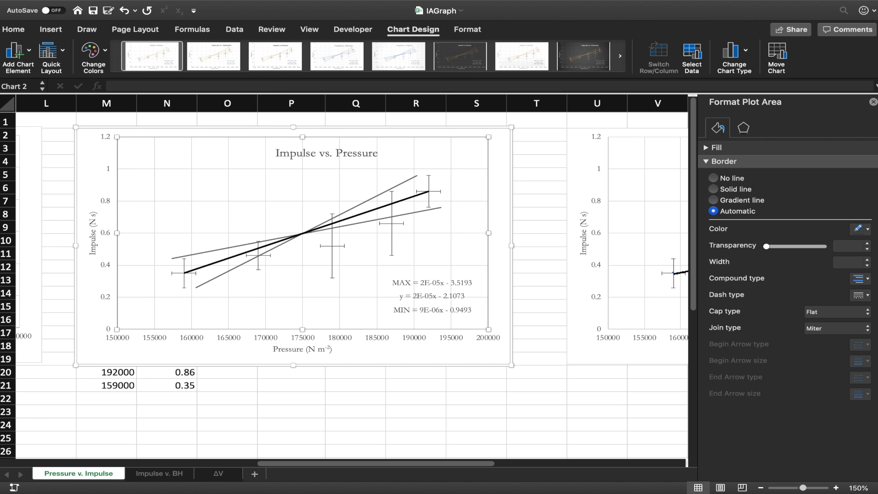